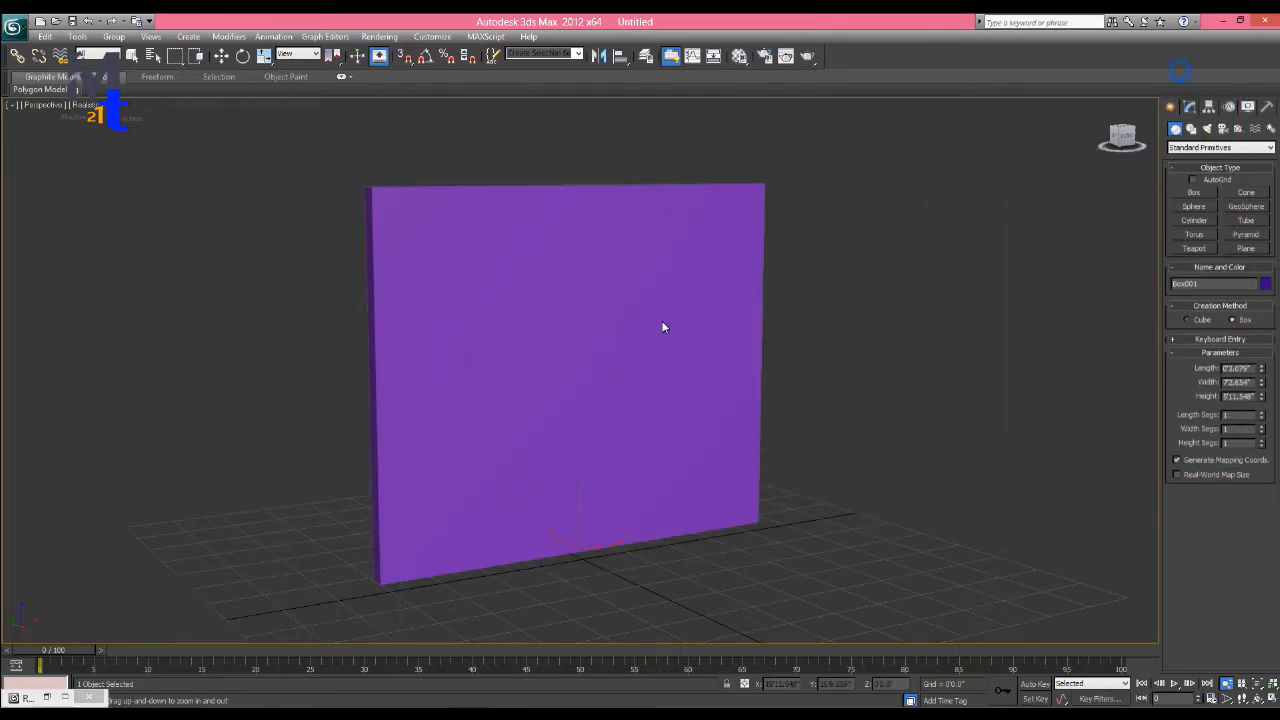
# Render the perspective view of the box and minimise the rendered frame.
pyautogui.hotkey('shift', 'q')
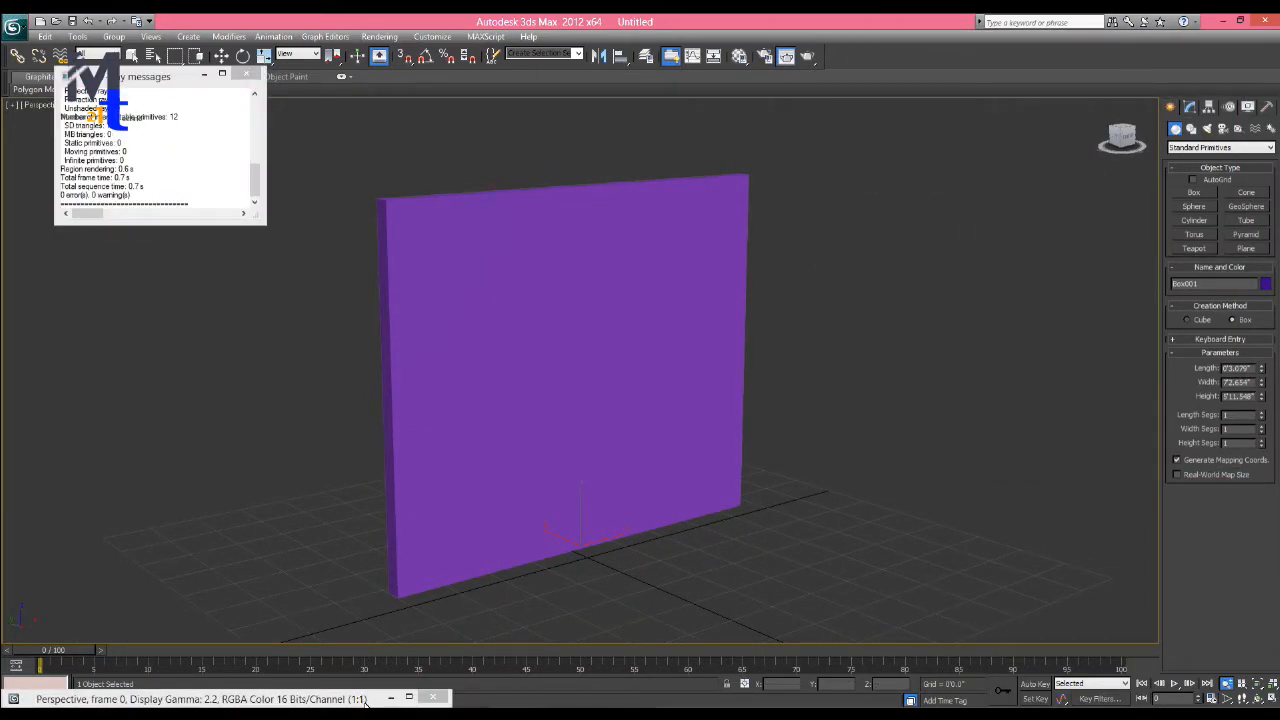
pyautogui.click(390, 697)
pyautogui.click(780, 122)
# In the top view, draw a floor plane about 17'2" long and 18'8" wide around the box.
pyautogui.press('t')
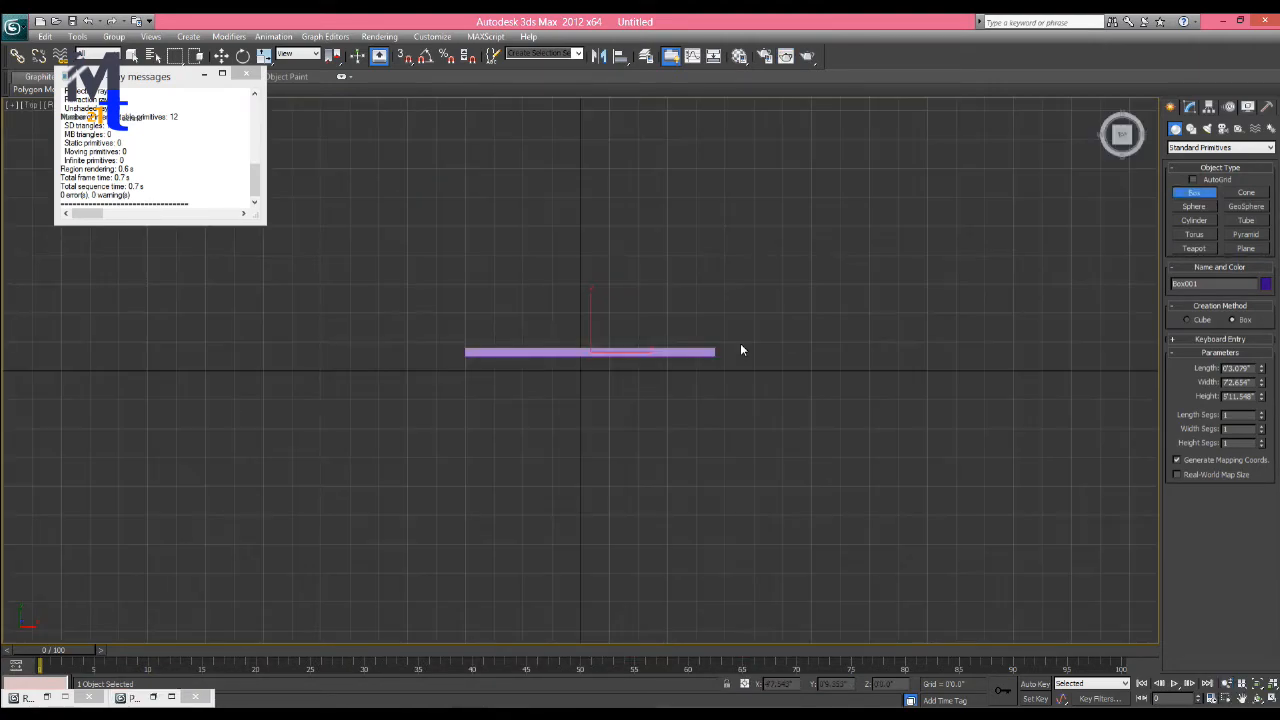
pyautogui.press('z')
pyautogui.press('w')
pyautogui.click(1244, 250)
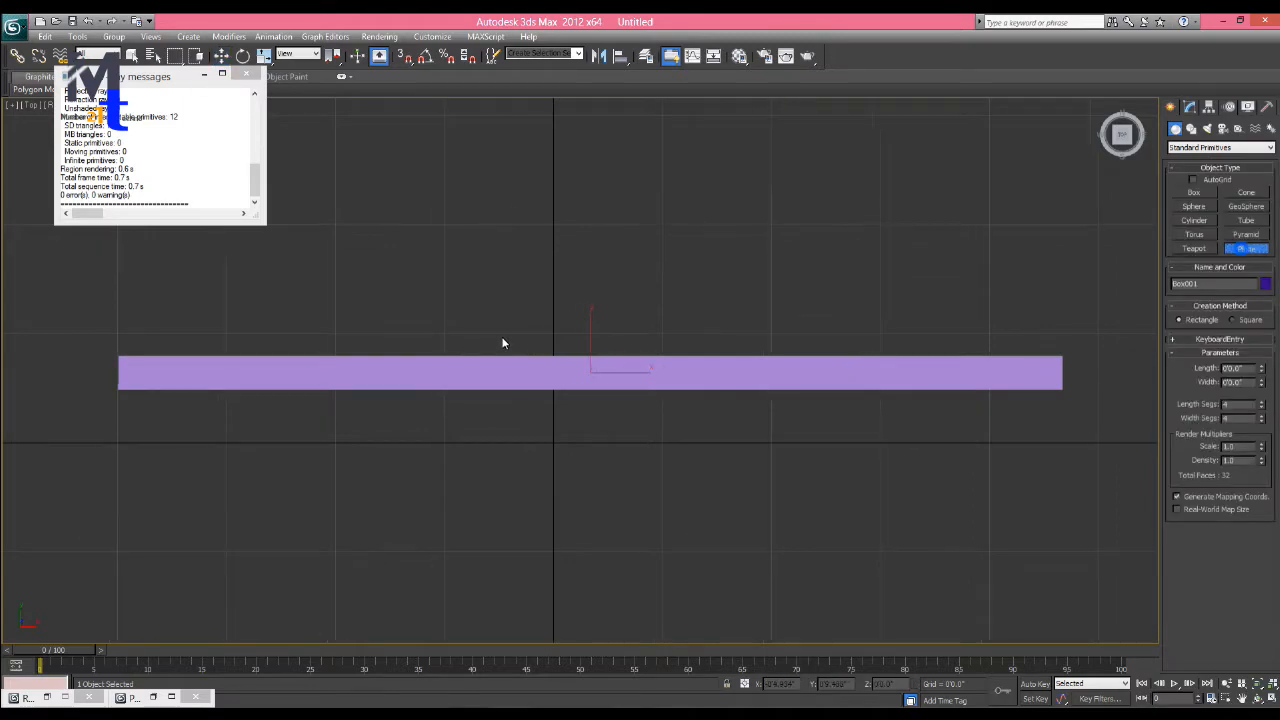
pyautogui.scroll(-6, 503, 343)
pyautogui.moveTo(418, 306); pyautogui.dragTo(724, 586)
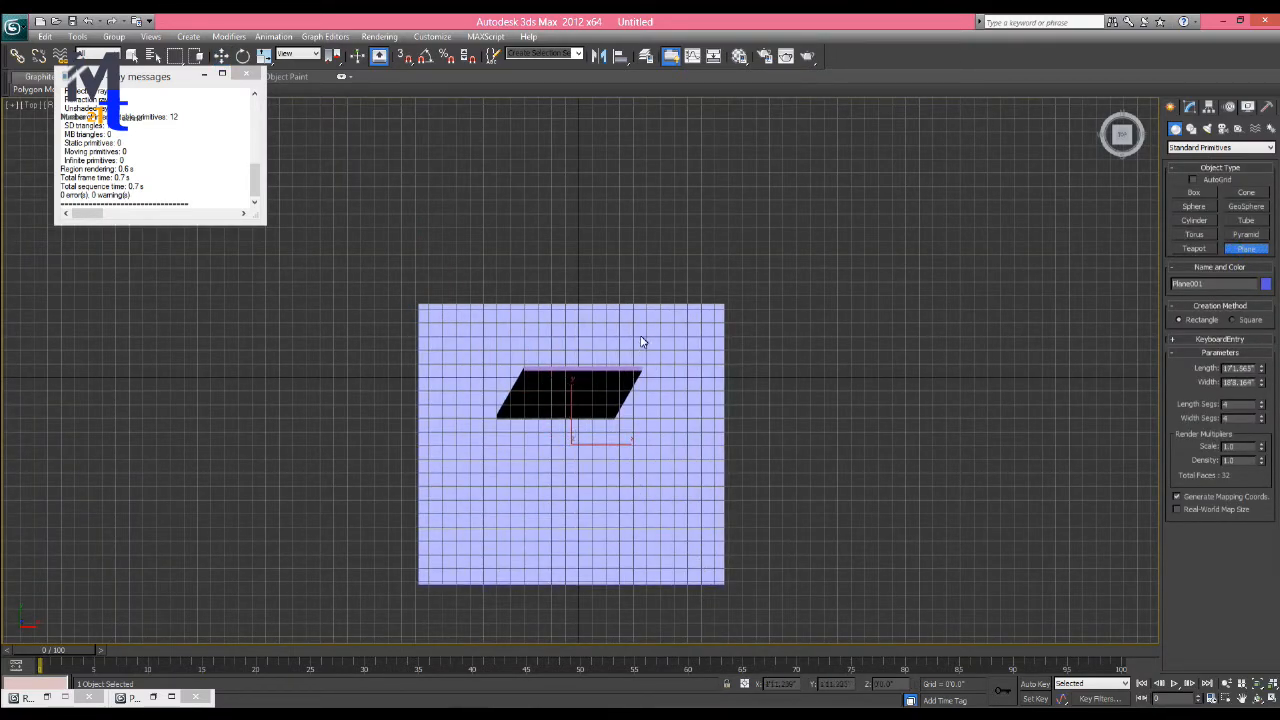
pyautogui.press('w')
# Create a VRayPhysicalCamera in front of the box, aimed at it, and look through it.
pyautogui.click(1222, 128)
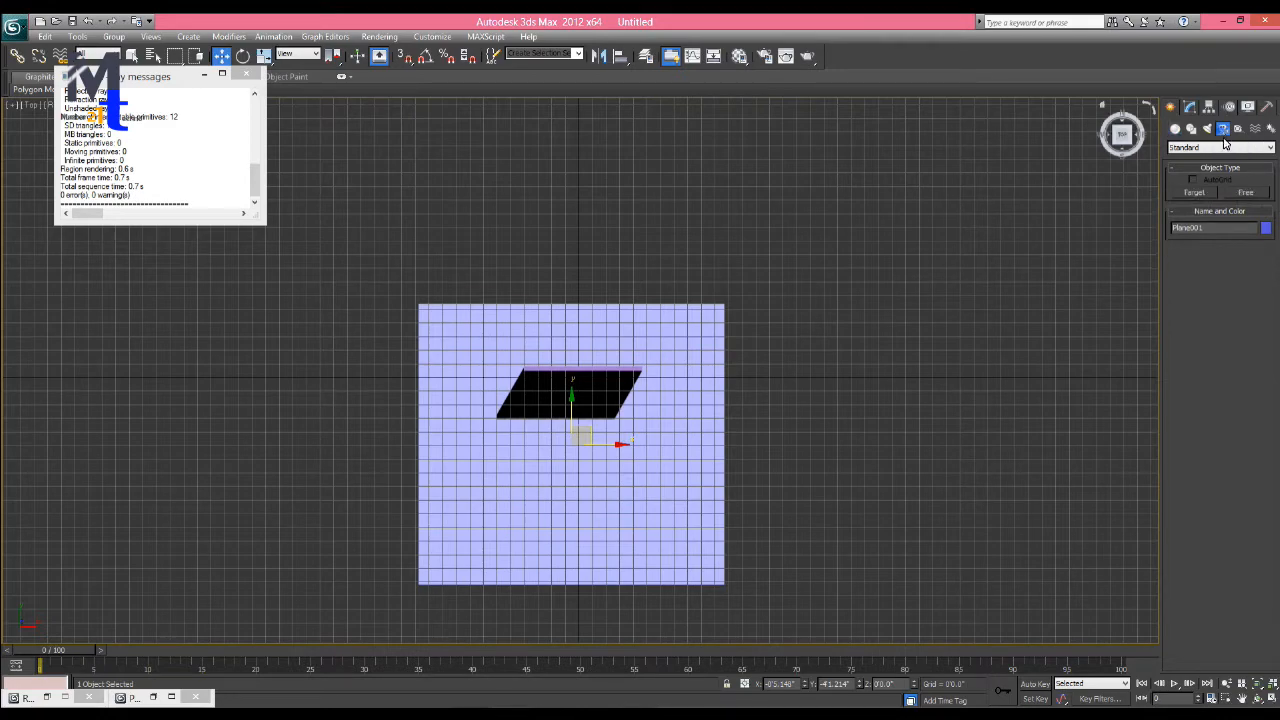
pyautogui.click(1220, 147)
pyautogui.click(1225, 167)
pyautogui.click(1246, 192)
pyautogui.moveTo(478, 518); pyautogui.dragTo(555, 388)
pyautogui.press('c')
# Reposition the camera farther back so the whole box and the floor in front of it are framed.
pyautogui.moveTo(641, 304); pyautogui.dragTo(646, 403, button='middle')
pyautogui.press('Up')
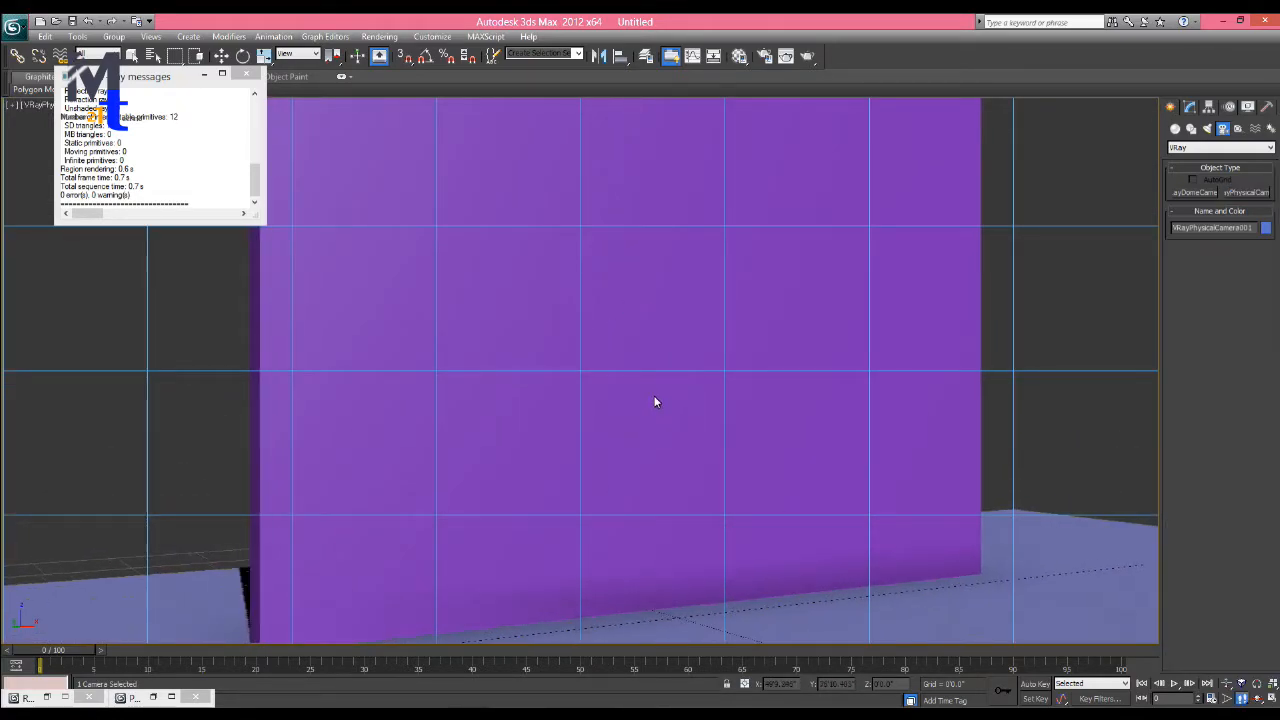
pyautogui.press('Down')
pyautogui.moveTo(676, 378); pyautogui.dragTo(682, 369)
pyautogui.press('Down')
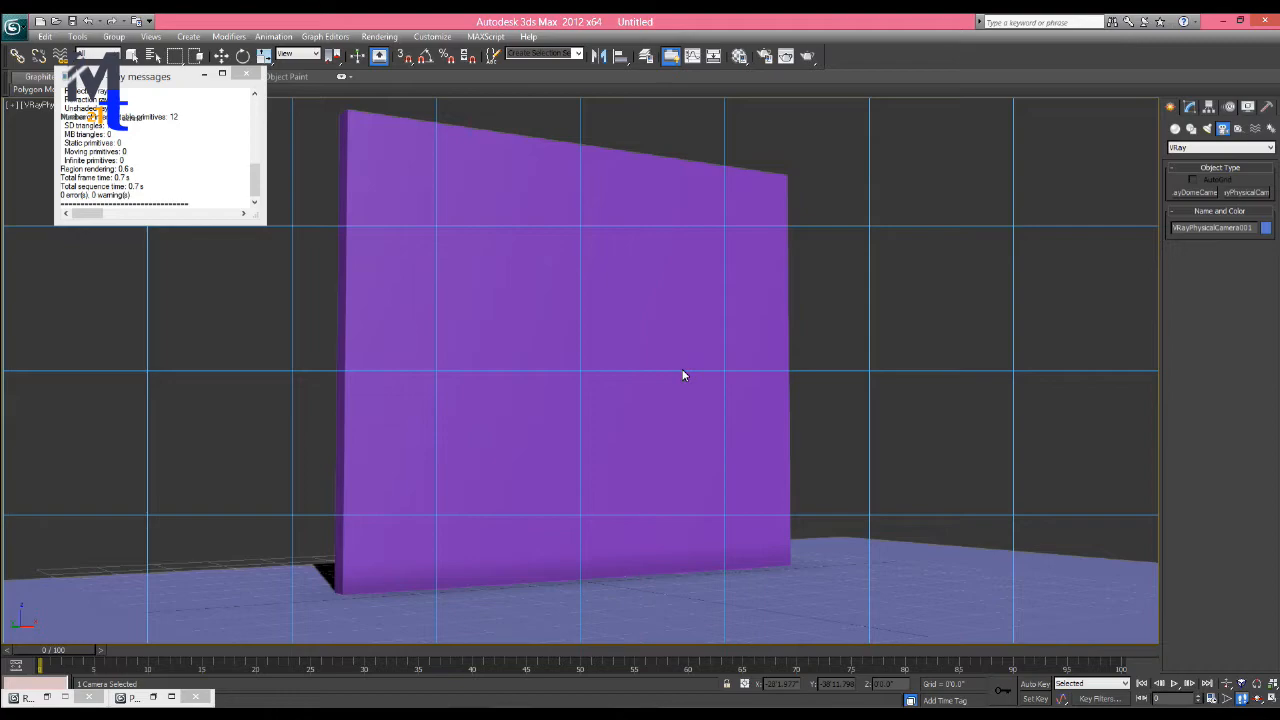
pyautogui.moveTo(616, 394); pyautogui.dragTo(619, 392)
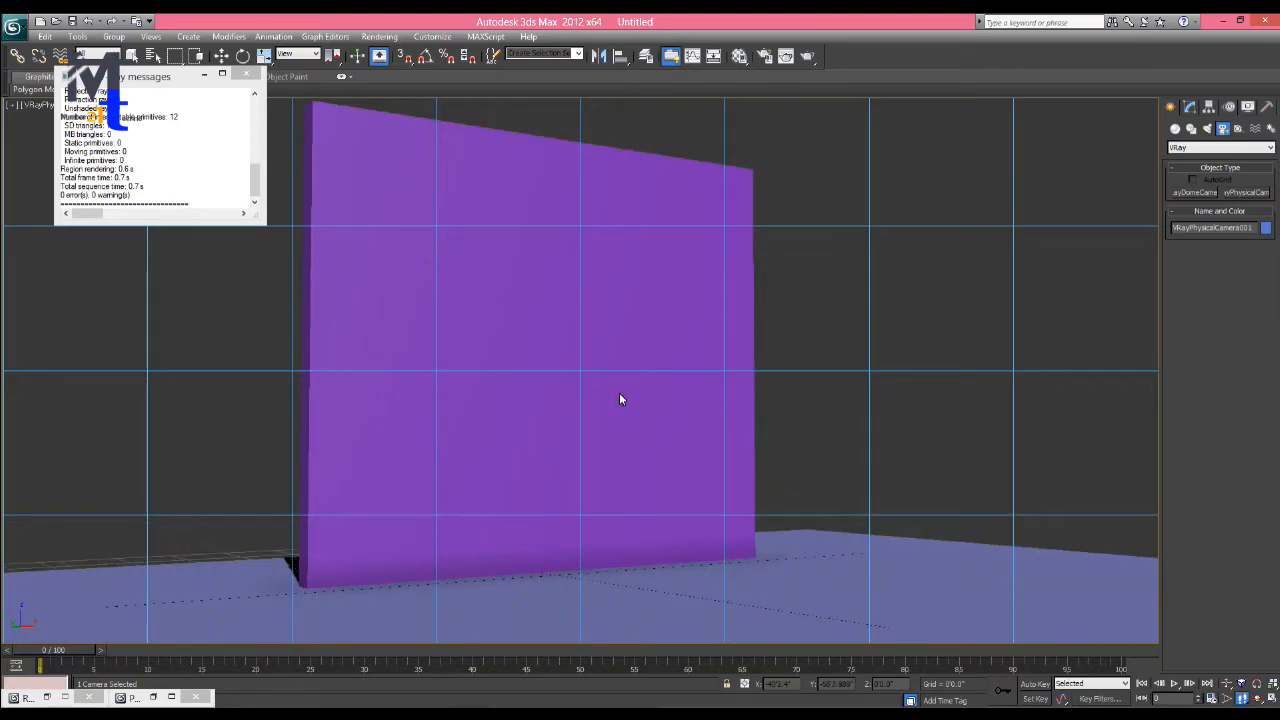
pyautogui.moveTo(619, 392); pyautogui.dragTo(622, 425, button='middle')
pyautogui.rightClick(622, 425)
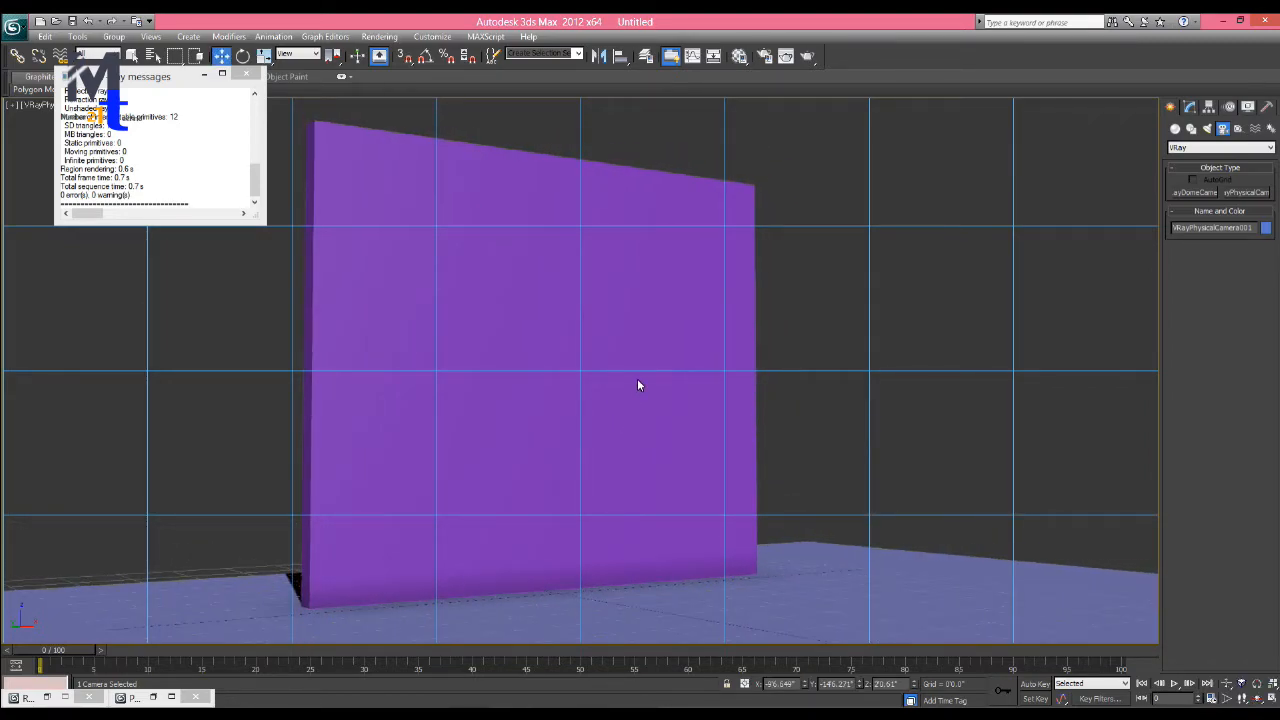
# Render the physical camera view, minimise the rendered frame and dismiss the V-Ray messages.
pyautogui.hotkey('shift', 'q')
pyautogui.click(780, 121)
pyautogui.click(246, 74)
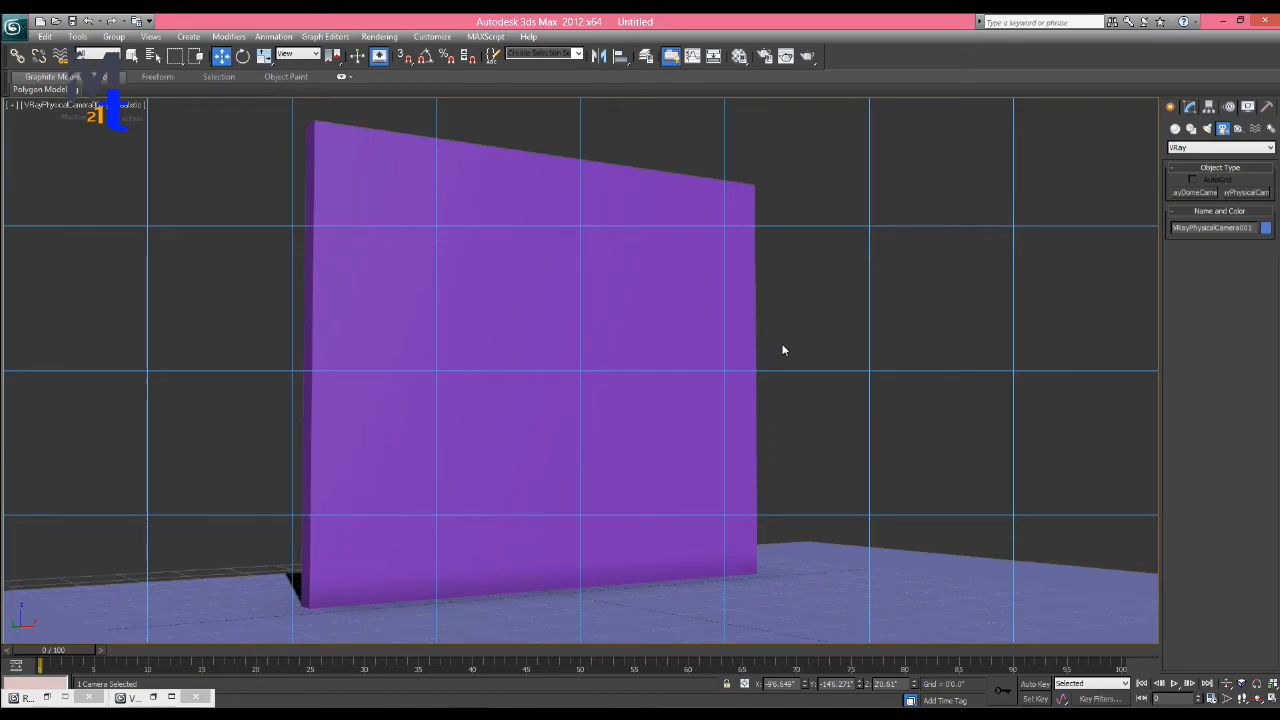
# In the left view, place a targeted VRayIES light near the box's upper front, aimed down towards its face.
pyautogui.press('t')
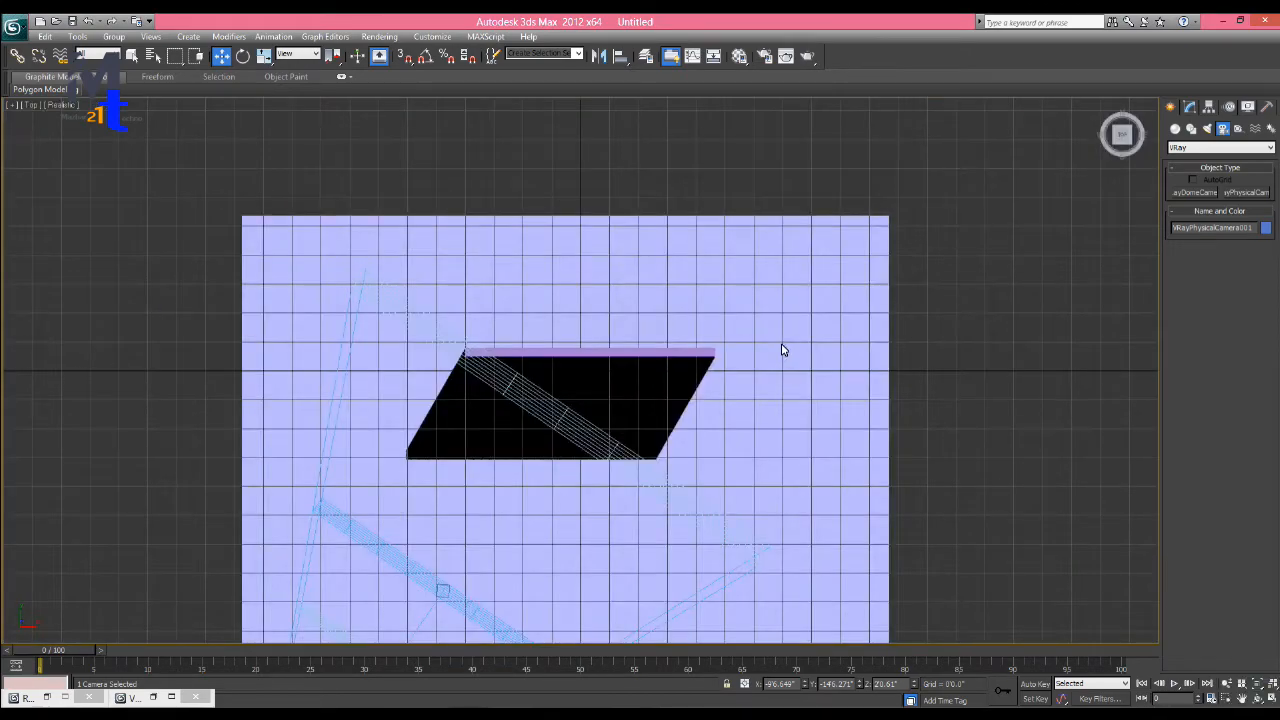
pyautogui.press('l')
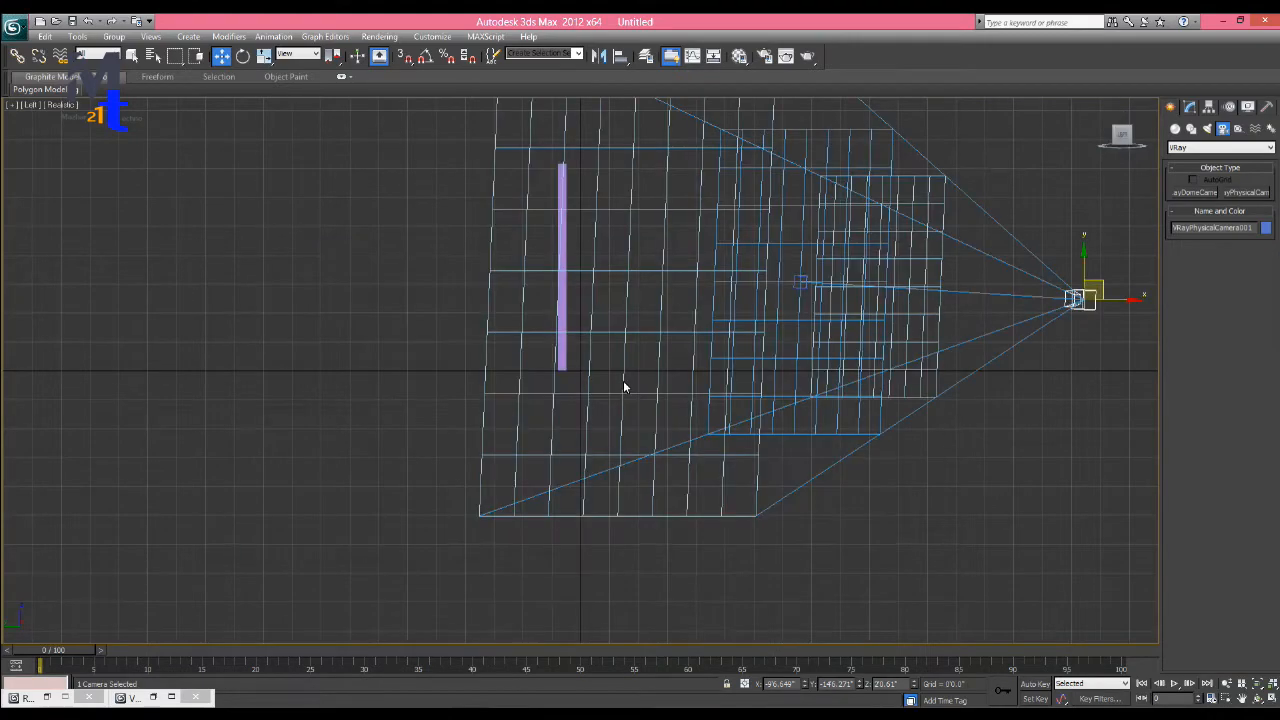
pyautogui.press('z')
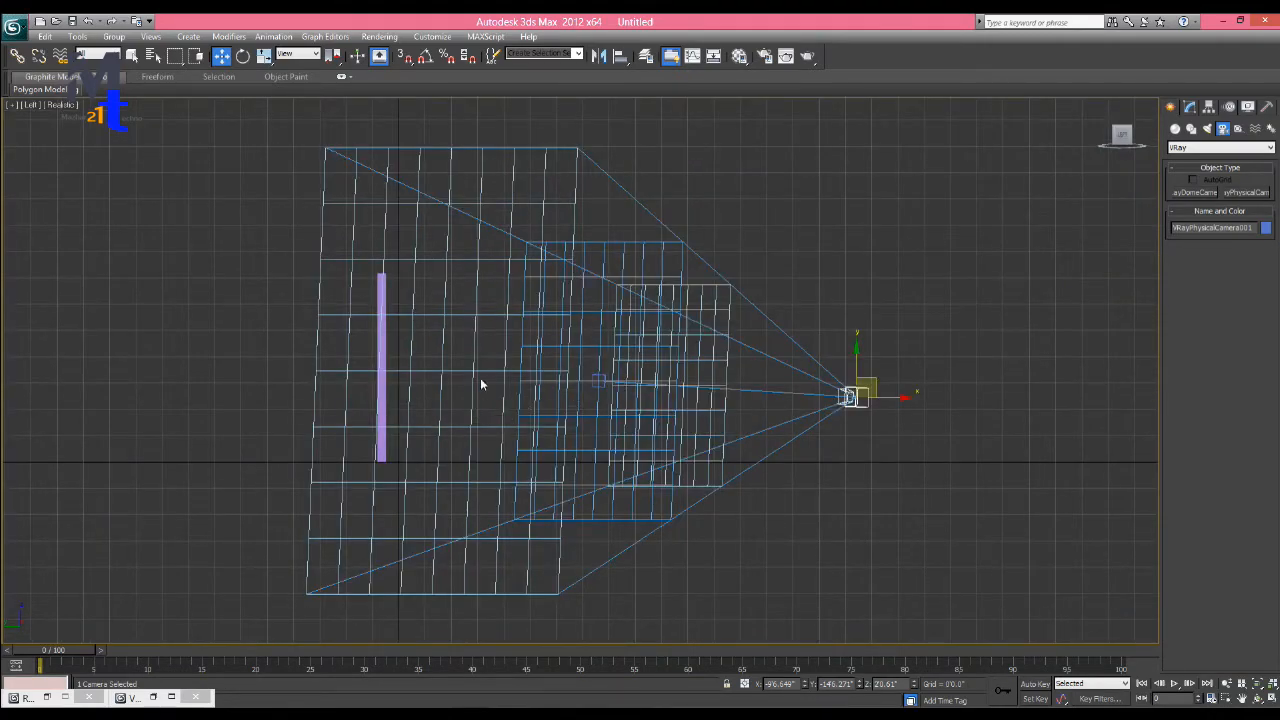
pyautogui.scroll(5, 480, 377)
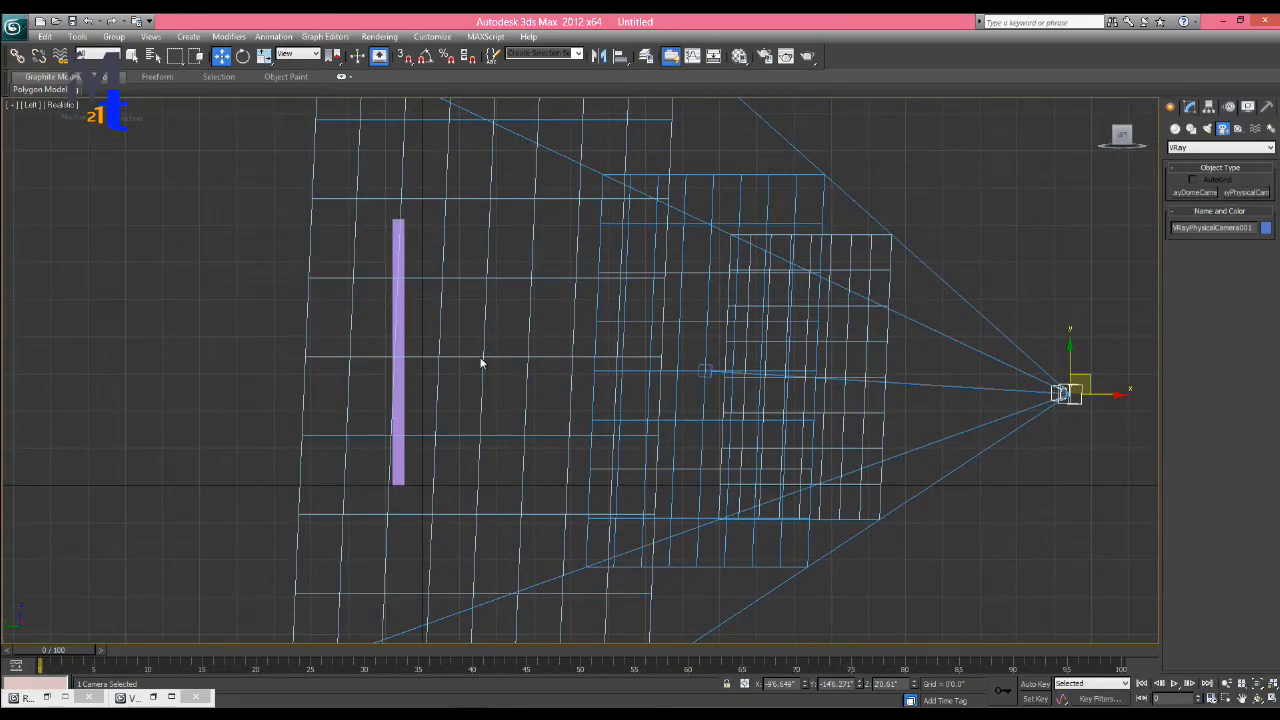
pyautogui.click(993, 228)
pyautogui.scroll(2, 480, 330)
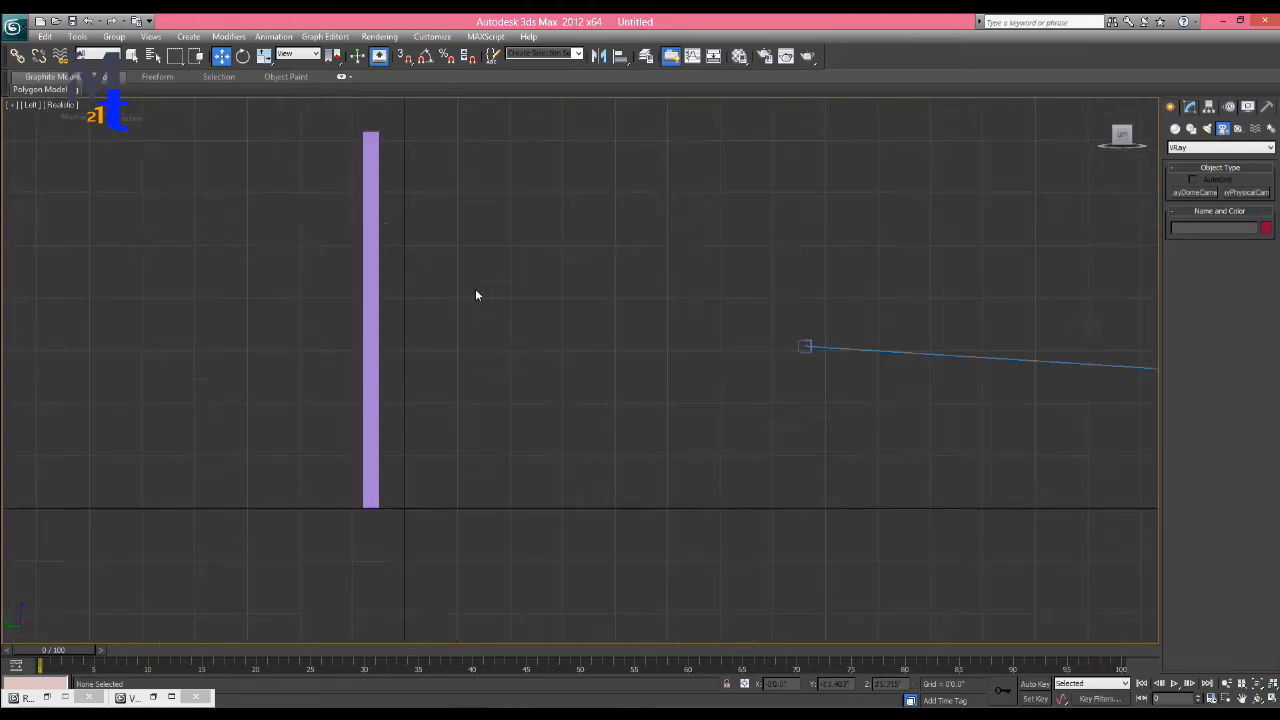
pyautogui.click(1207, 130)
pyautogui.click(1207, 150)
pyautogui.click(1195, 174)
pyautogui.click(1245, 192)
pyautogui.moveTo(428, 143)
pyautogui.mouseDown()
pyautogui.moveTo(423, 271)
pyautogui.moveTo(386, 327)
pyautogui.mouseUp()
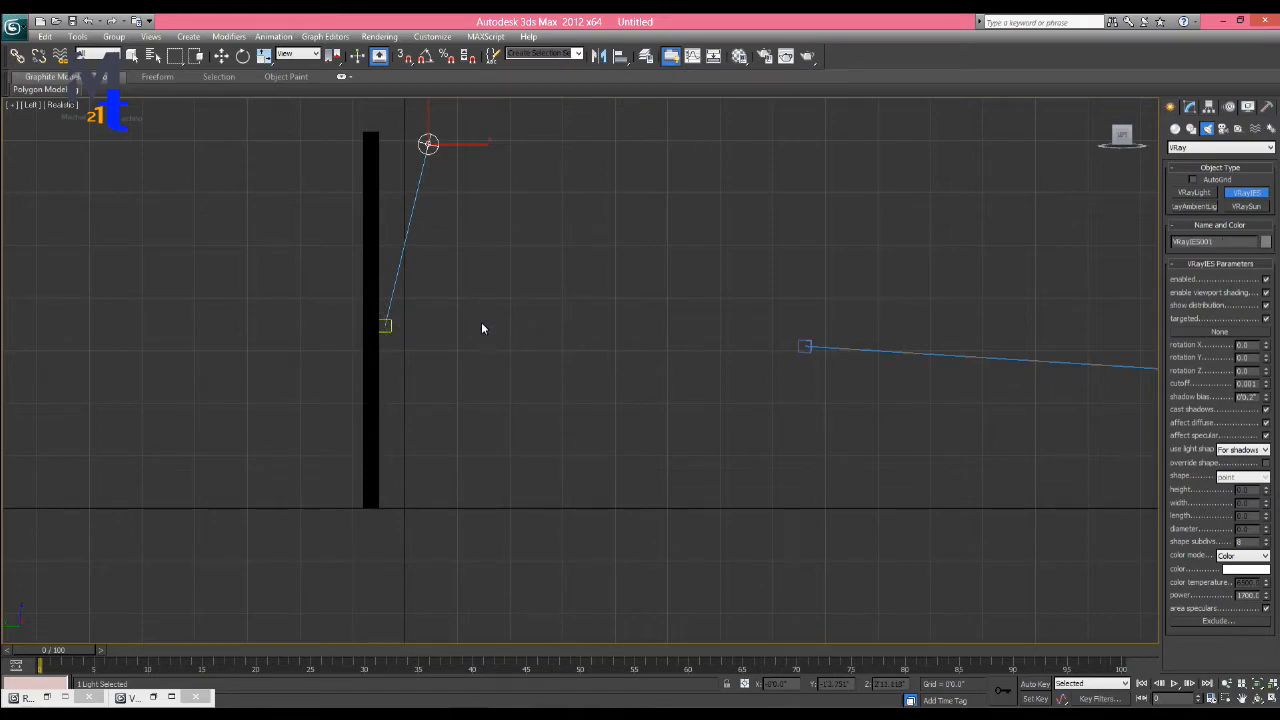
# Switch the viewport to the VRayPhysicalCamera001 view.
pyautogui.click(64, 105)
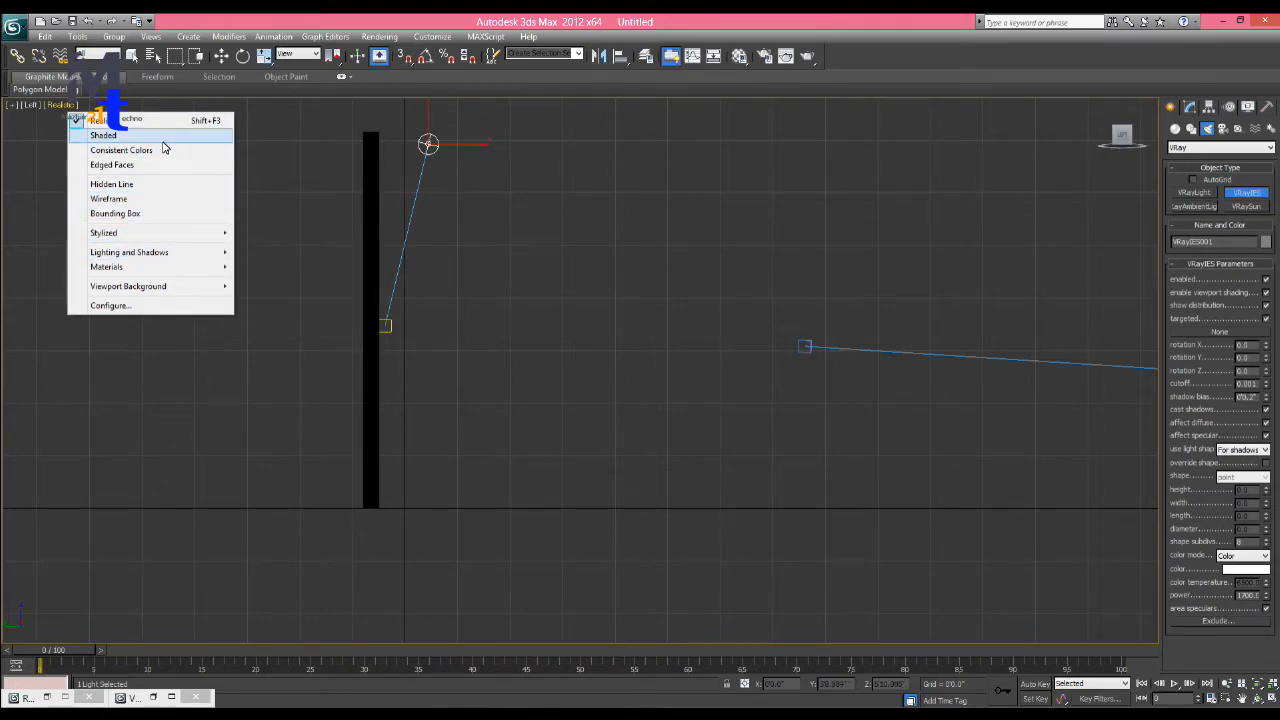
pyautogui.click(15, 106)
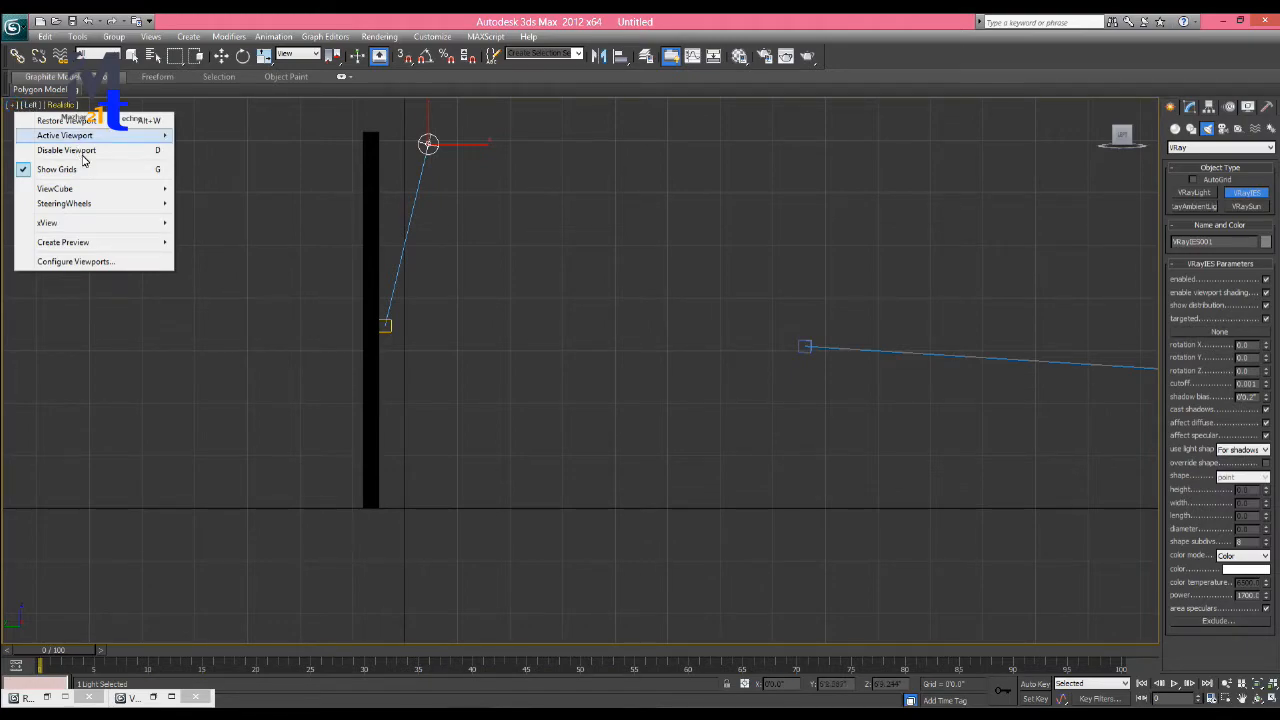
pyautogui.click(31, 105)
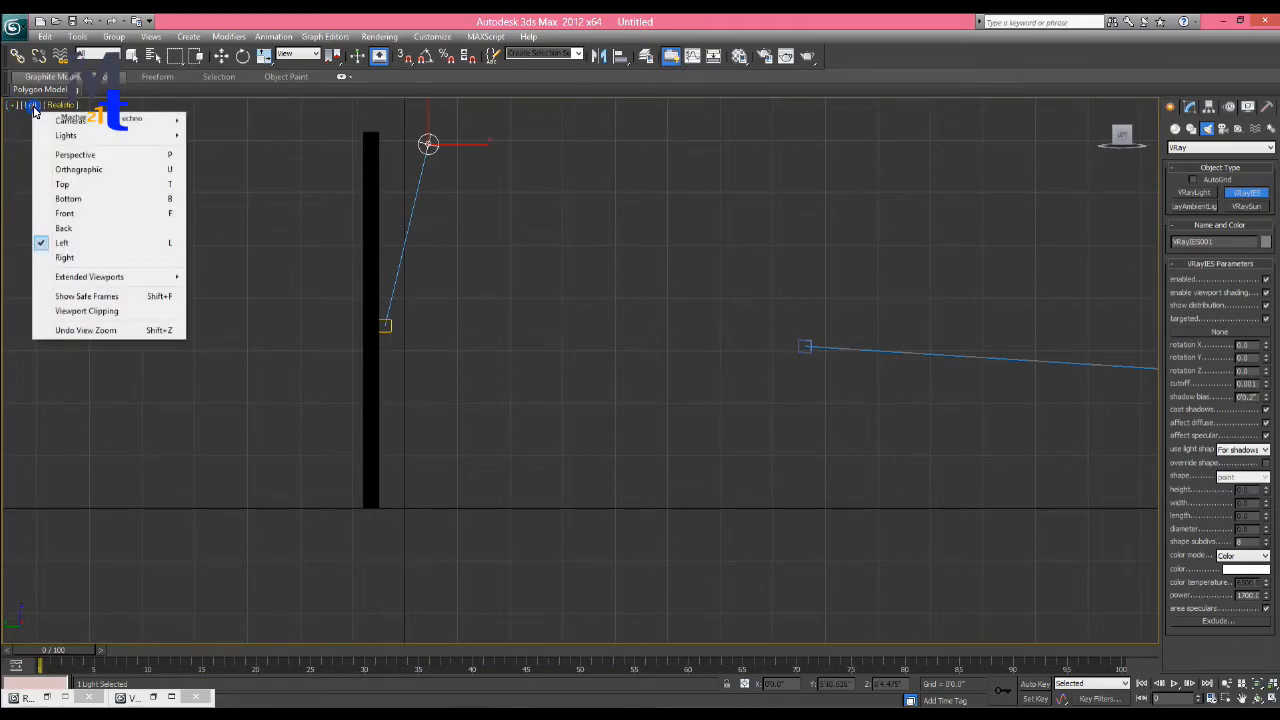
pyautogui.moveTo(70, 120)
pyautogui.click(248, 121)
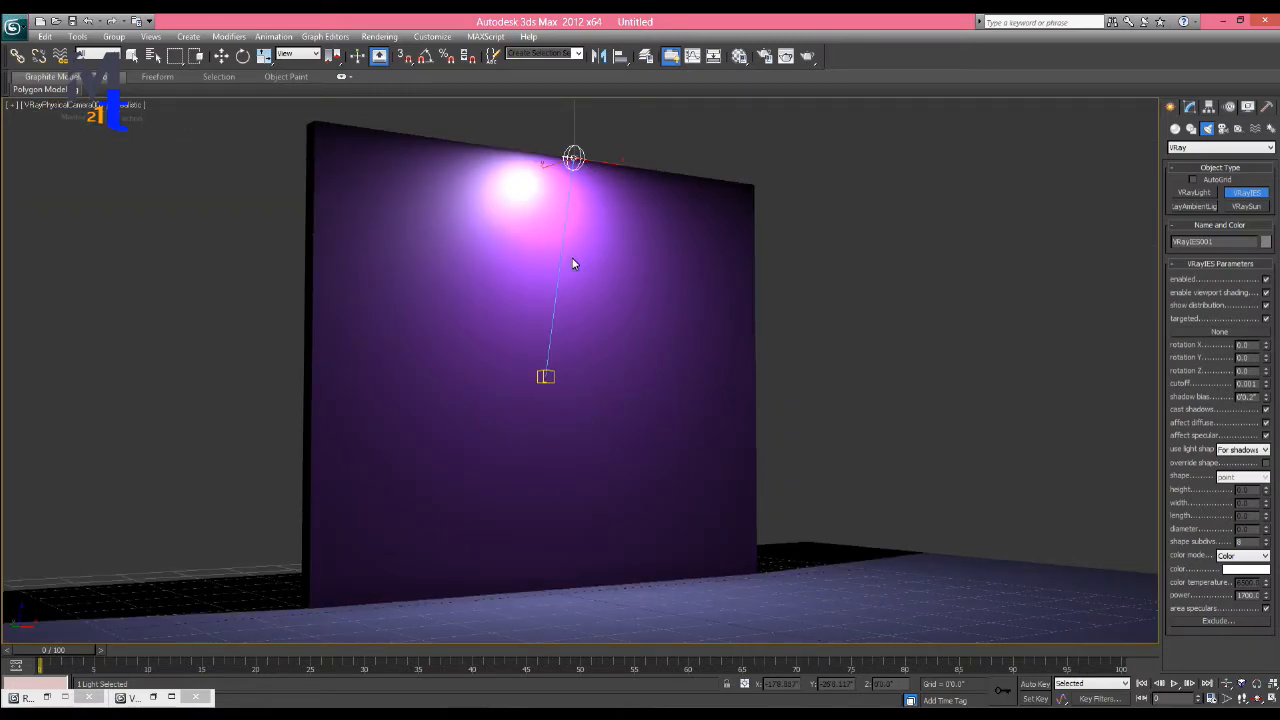
# Render the camera view, and lower the VRayIES light to a height of about 5'0" on Z.
pyautogui.click(807, 56)
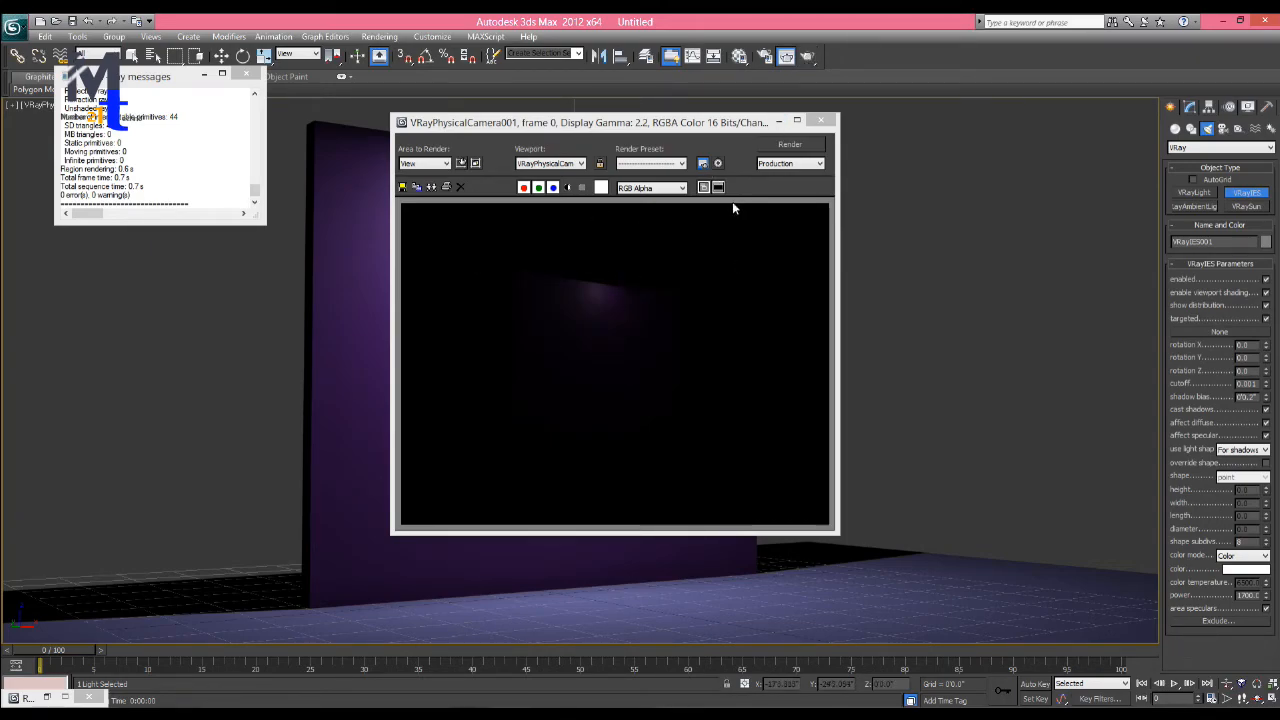
pyautogui.click(779, 121)
pyautogui.press('w')
pyautogui.moveTo(574, 137); pyautogui.dragTo(575, 196)
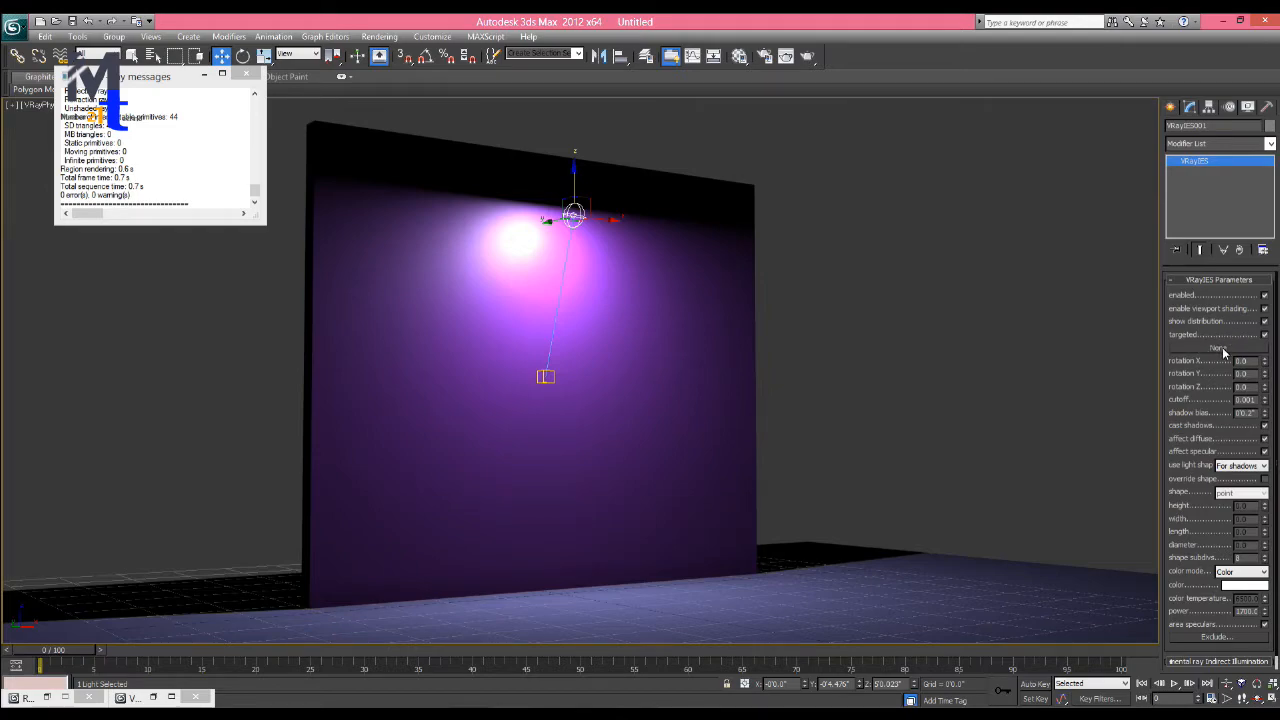
# Load IES profile 19 from the ies folder inside "ies lights" into the VRayIES light.
pyautogui.click(1218, 347)
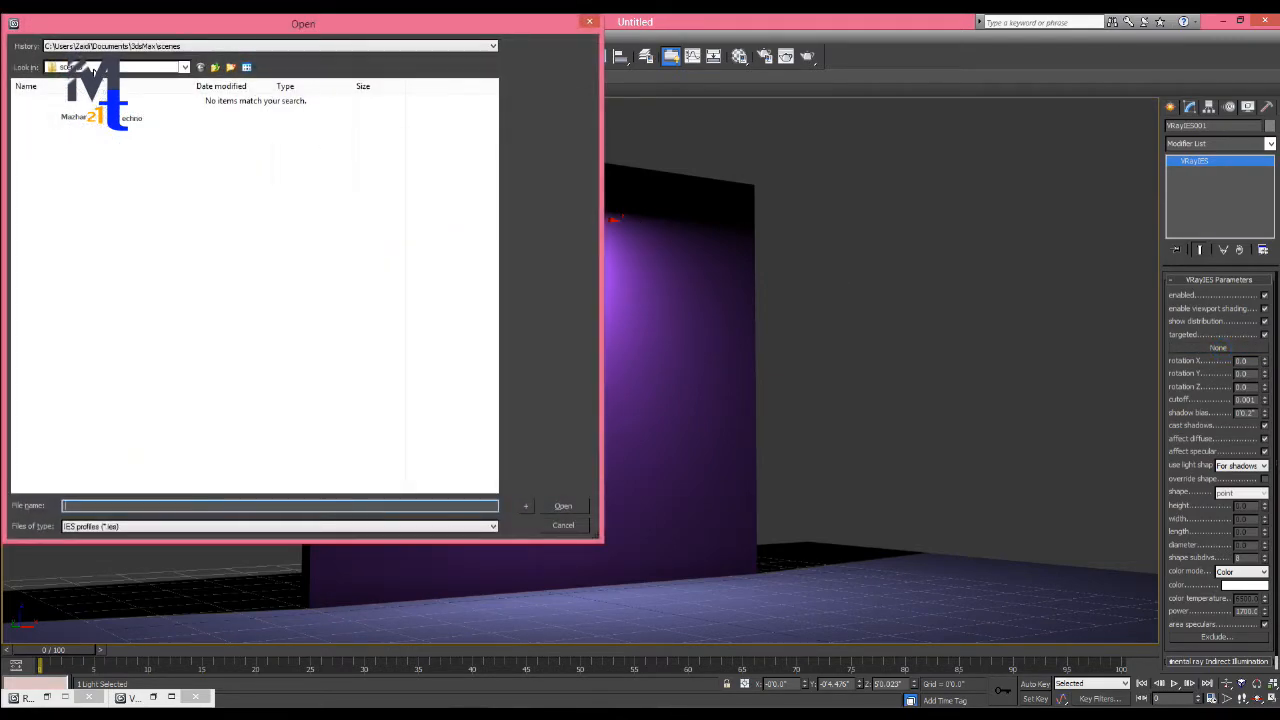
pyautogui.click(92, 70)
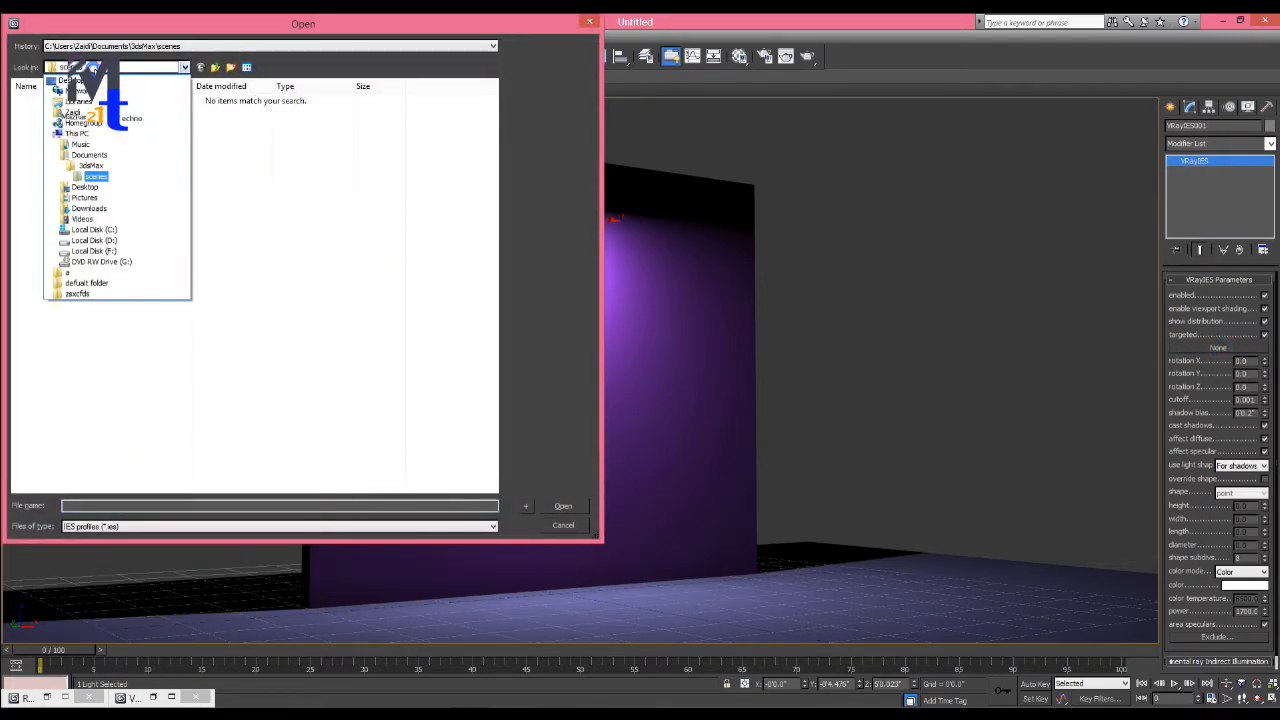
pyautogui.click(140, 243)
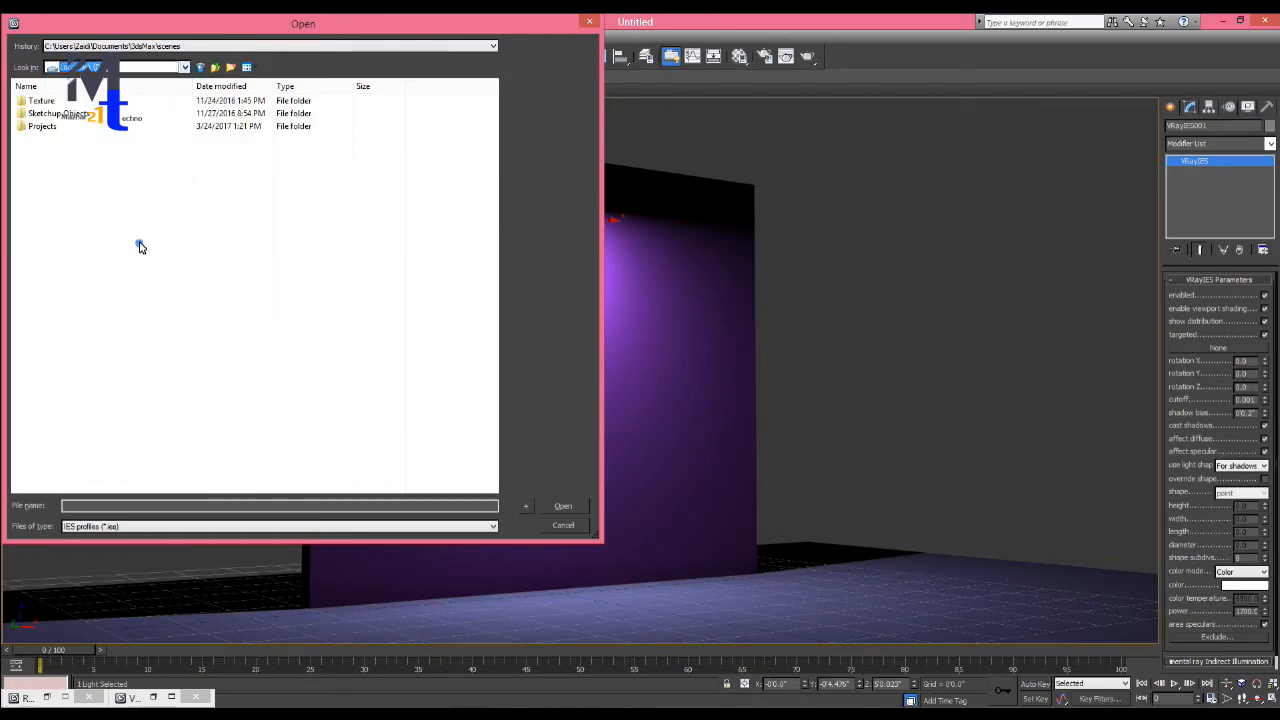
pyautogui.doubleClick(70, 128)
pyautogui.click(120, 404)
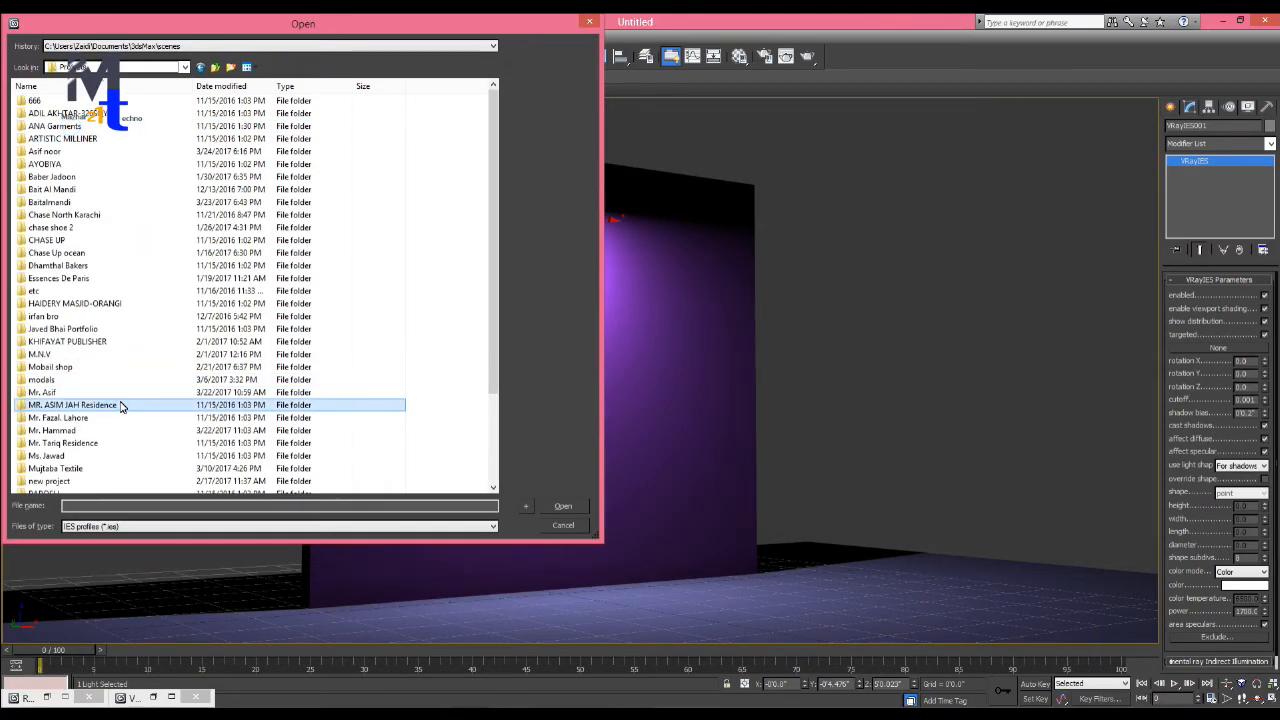
pyautogui.scroll(-3, 100, 420)
pyautogui.doubleClick(78, 443)
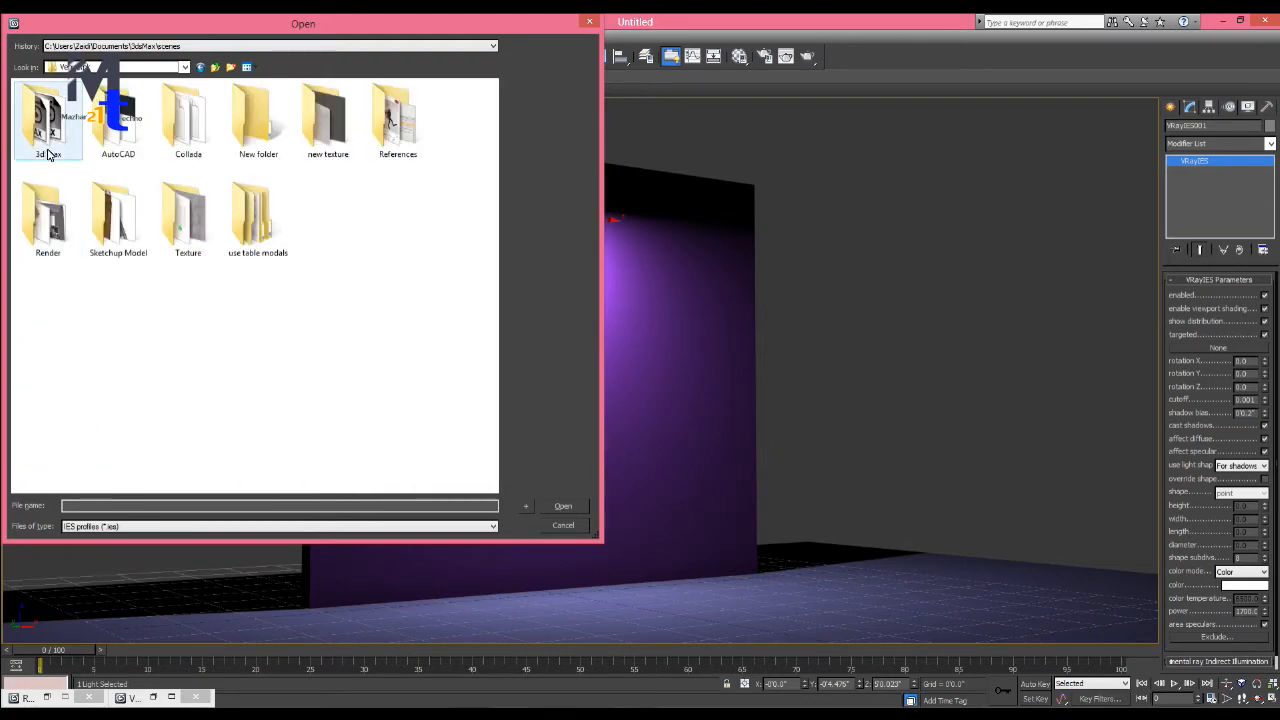
pyautogui.doubleClick(240, 228)
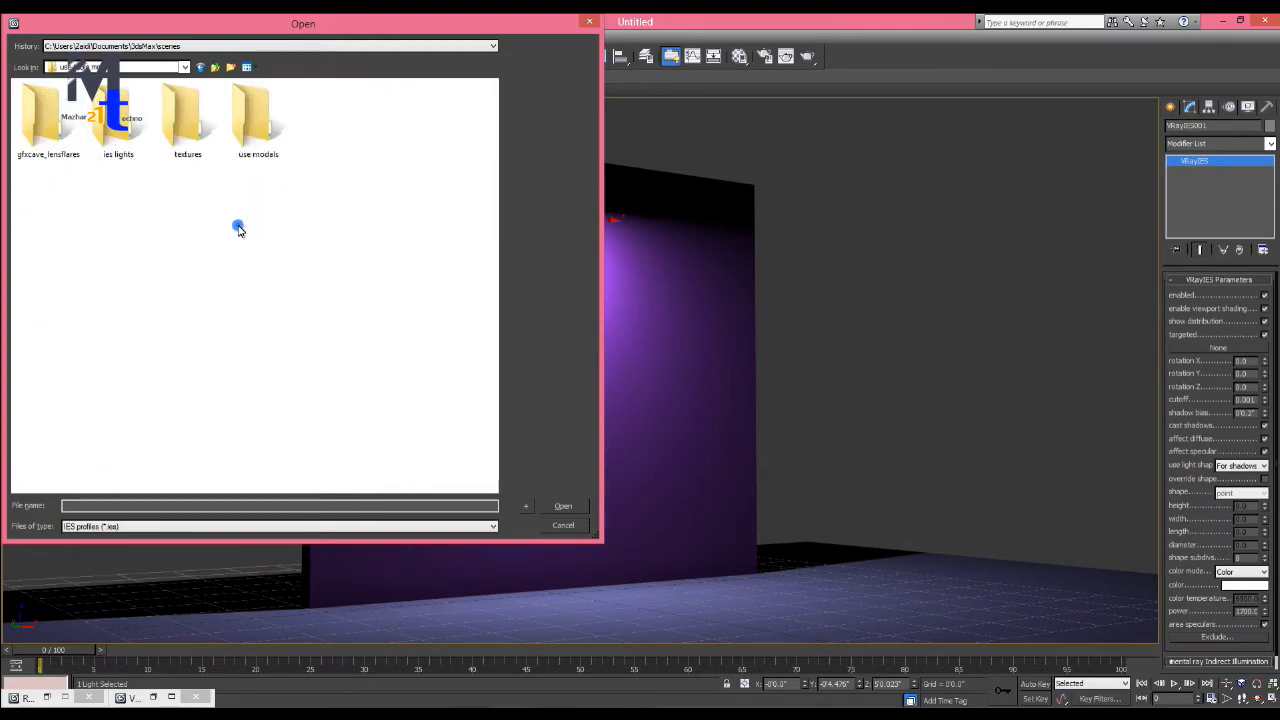
pyautogui.doubleClick(113, 141)
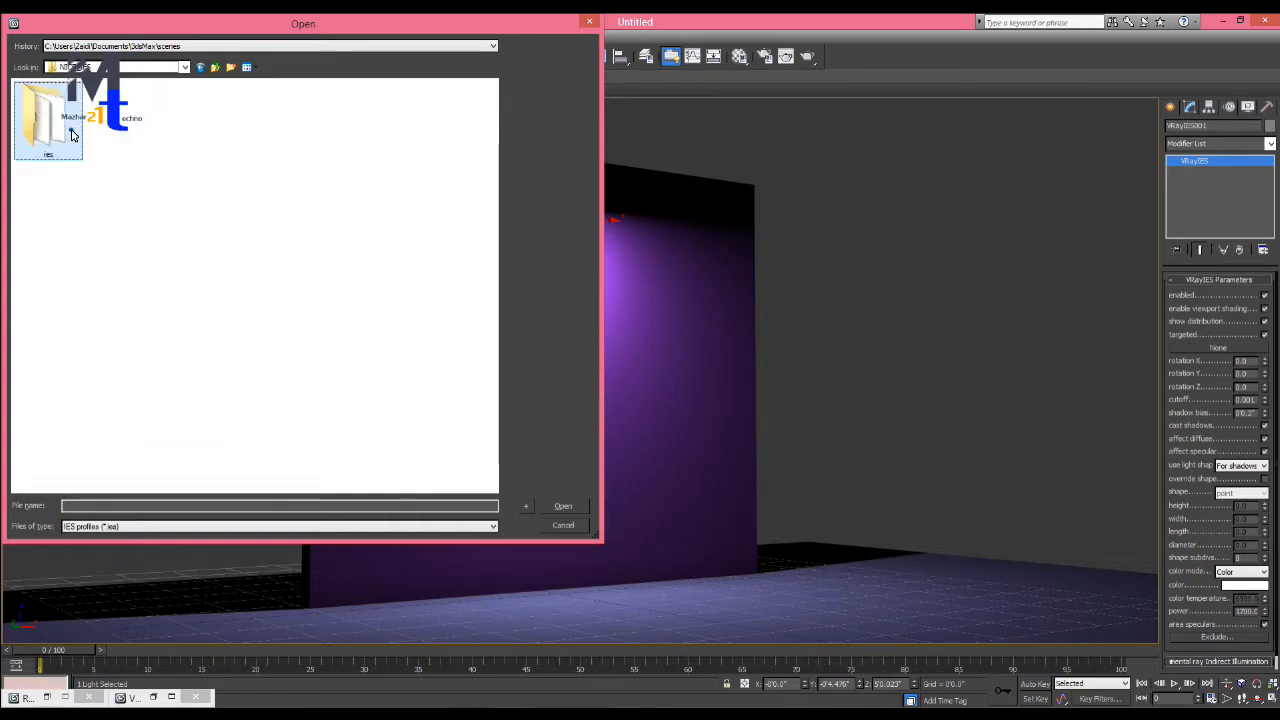
pyautogui.doubleClick(72, 135)
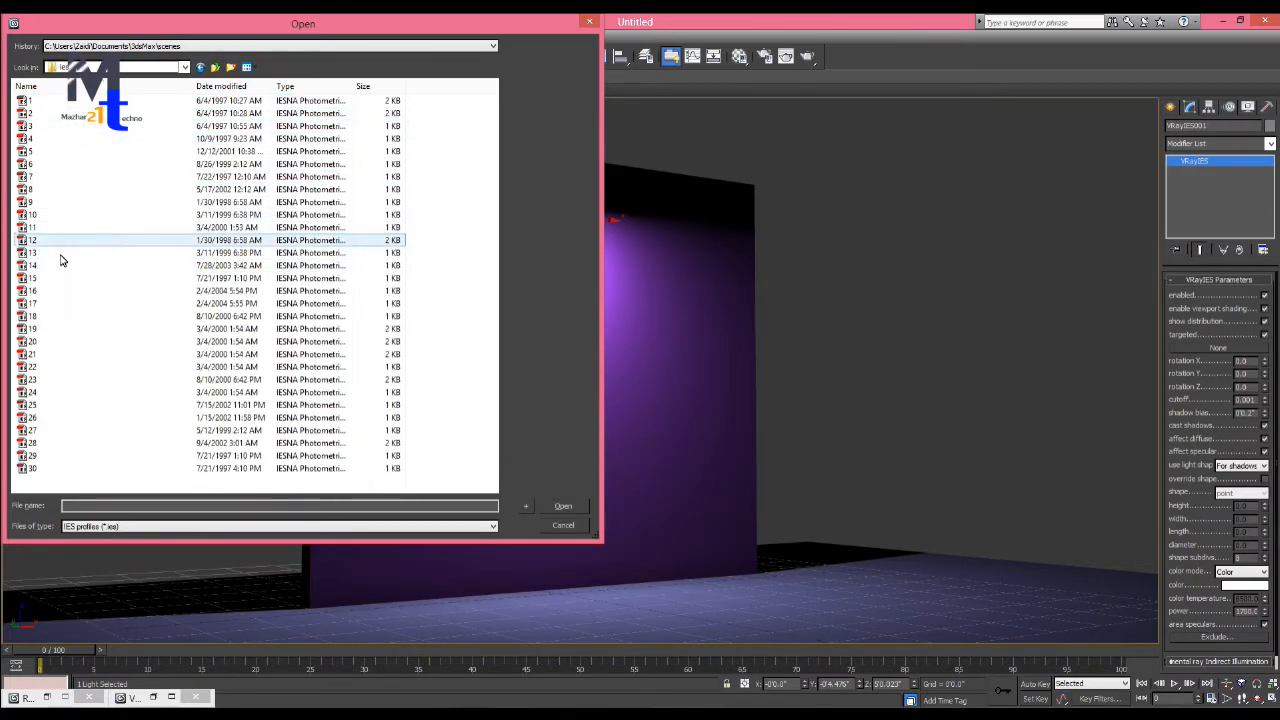
pyautogui.click(68, 329)
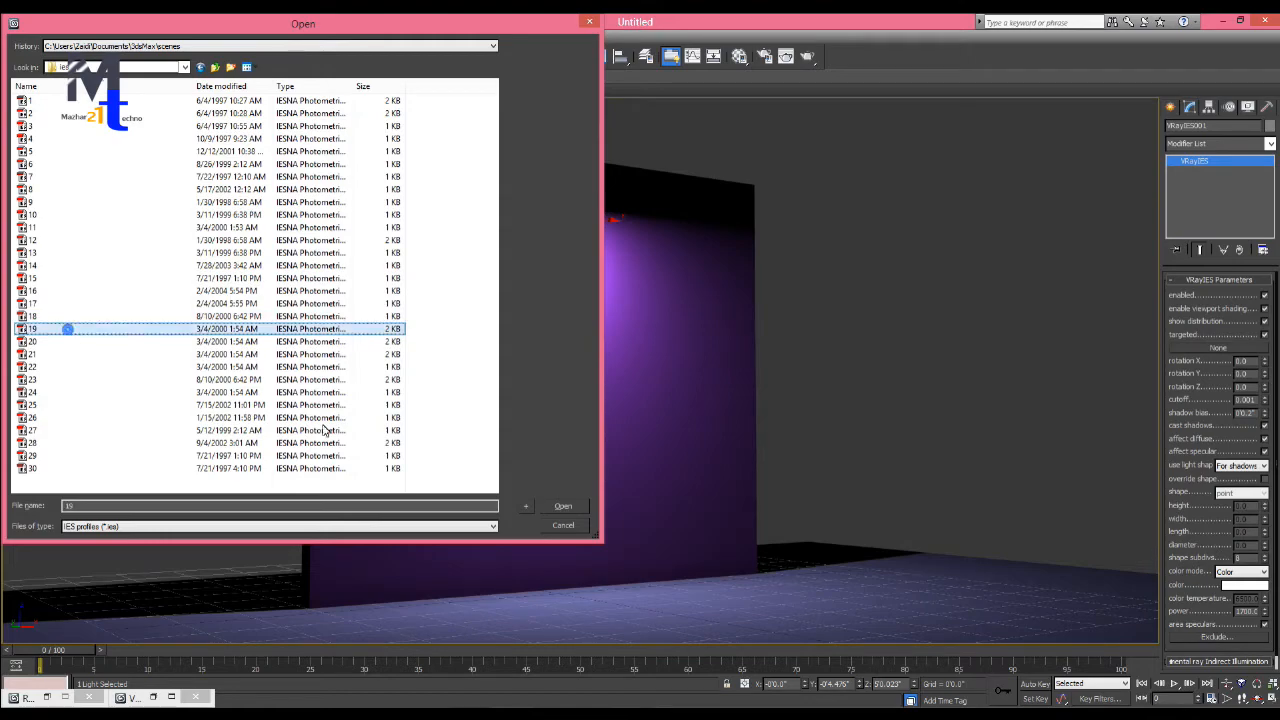
pyautogui.click(560, 506)
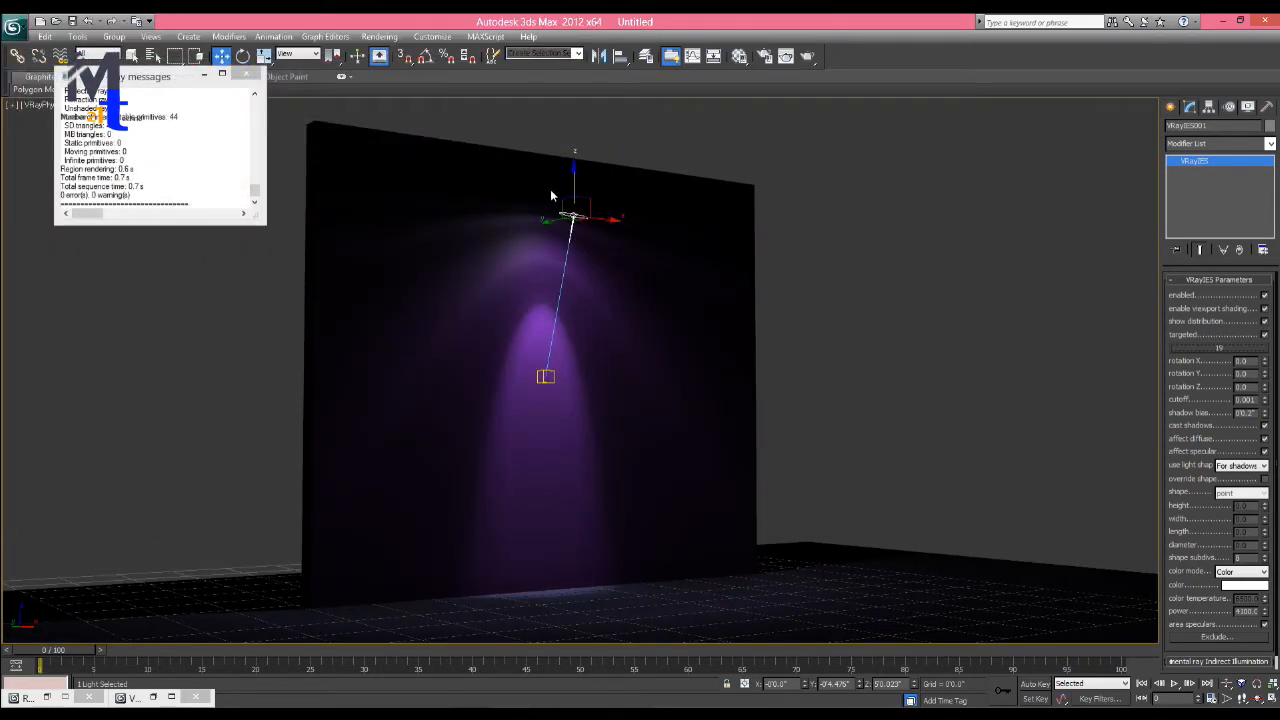
# Raise the VRayIES light to a height of about 5'5" on Z and render the camera view.
pyautogui.moveTo(573, 187); pyautogui.dragTo(571, 157)
pyautogui.hotkey('shift', 'q')
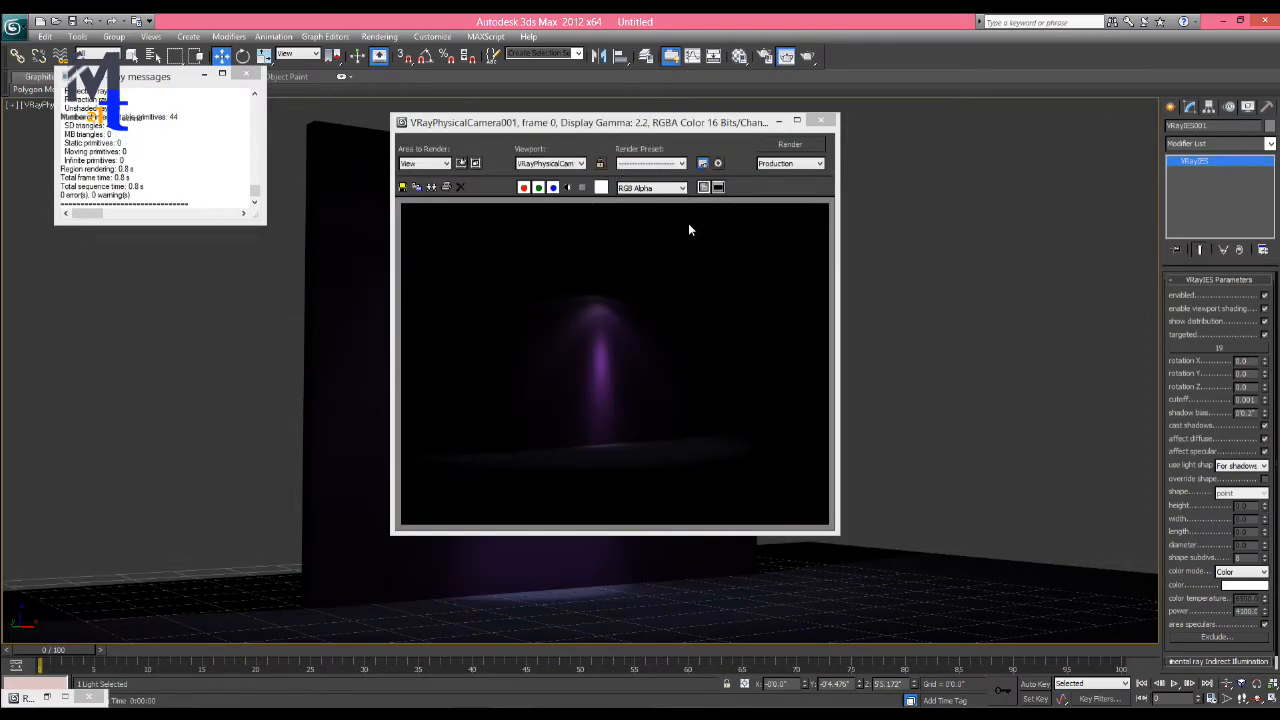
pyautogui.click(777, 121)
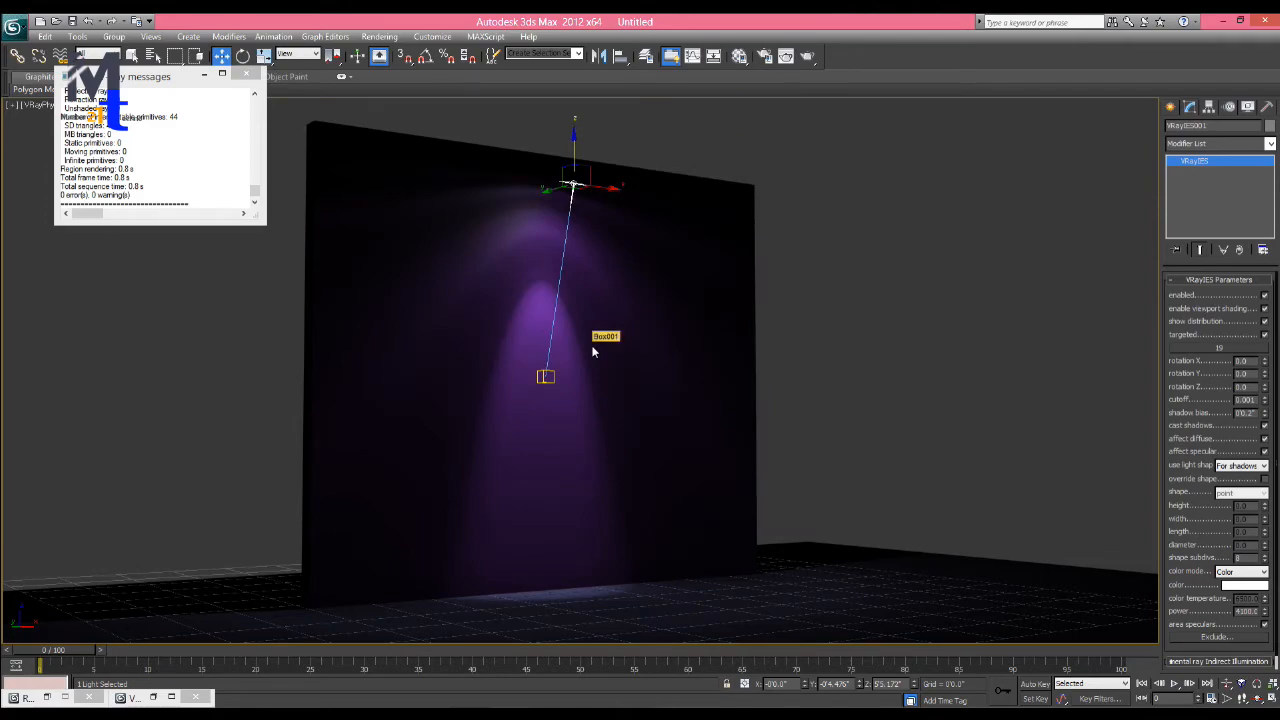
# Hide all geometry in the viewport, keeping the light displayed.
pyautogui.hotkey('shift', 'g')
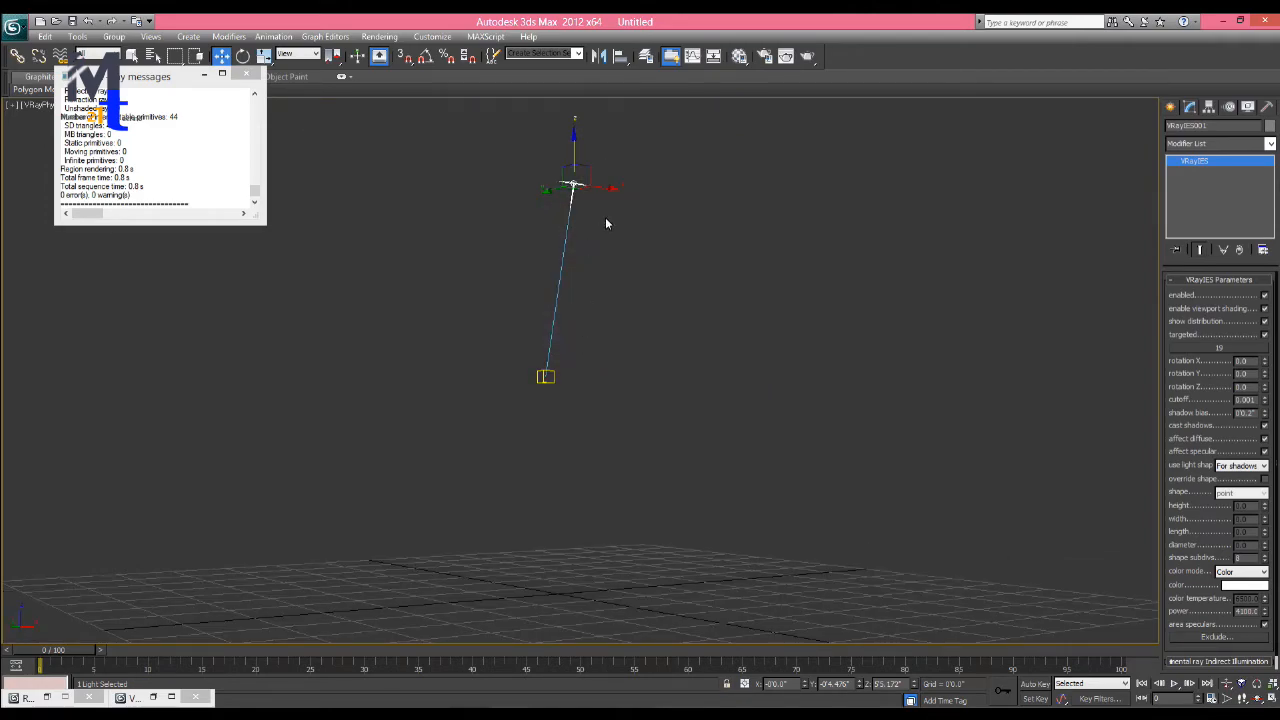
# Unhide the geometry, move the VRayIES light with its target to about -2'4" on X, and clone one copy at the wall's middle.
pyautogui.moveTo(609, 168); pyautogui.dragTo(491, 440)
pyautogui.hotkey('shift', 'g')
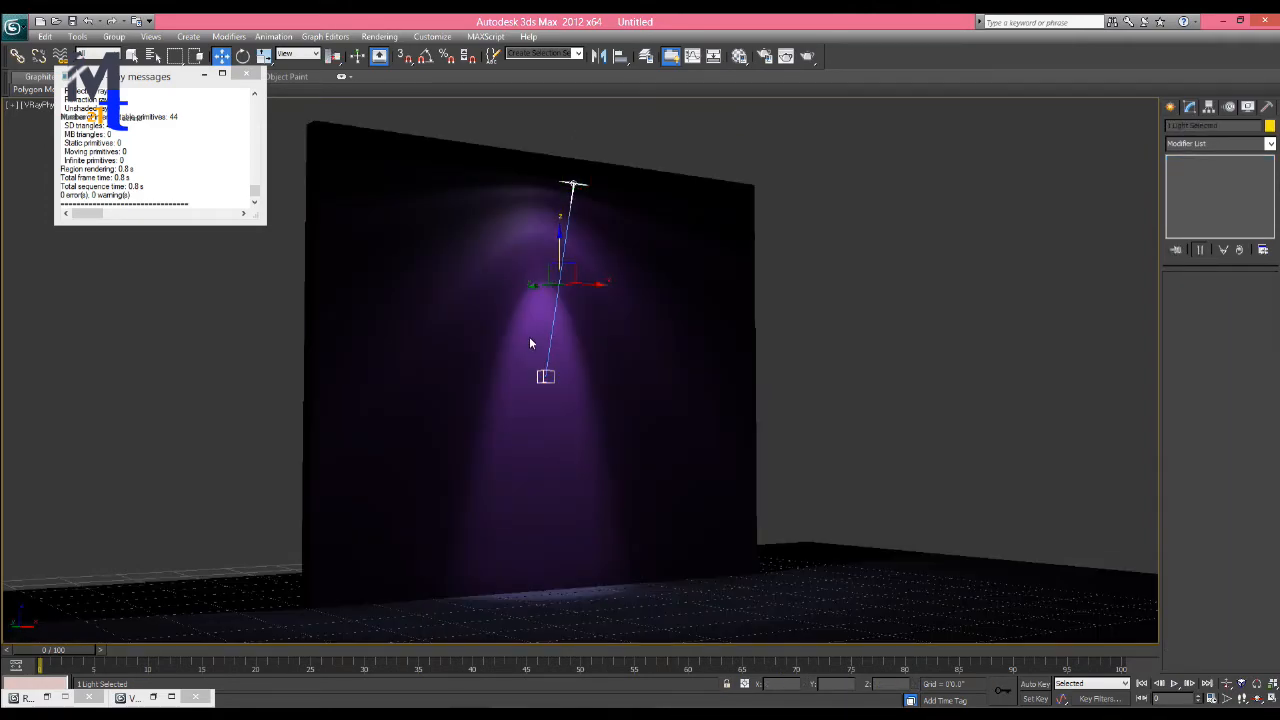
pyautogui.moveTo(589, 288); pyautogui.dragTo(430, 328)
pyautogui.moveTo(458, 283)
pyautogui.keyDown('shift'); pyautogui.mouseDown()
pyautogui.moveTo(580, 303)
pyautogui.moveTo(599, 327)
pyautogui.mouseUp(); pyautogui.keyUp('shift')
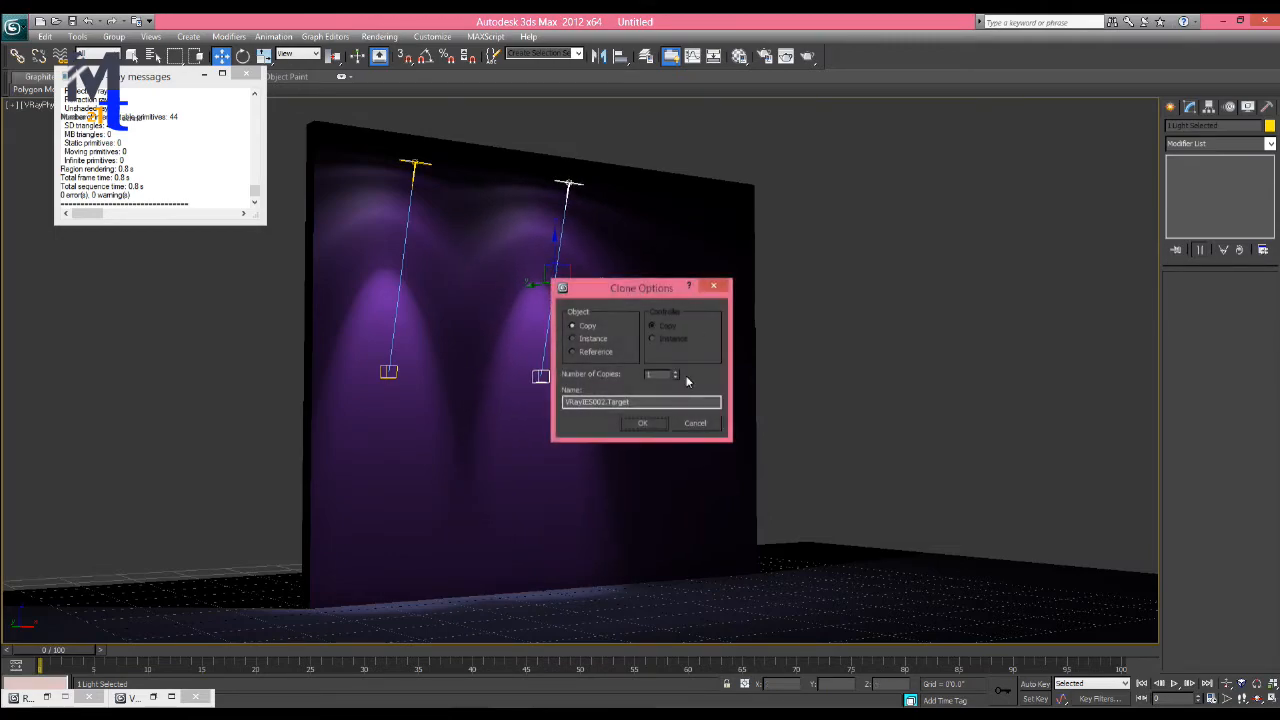
pyautogui.click(651, 424)
pyautogui.click(822, 341)
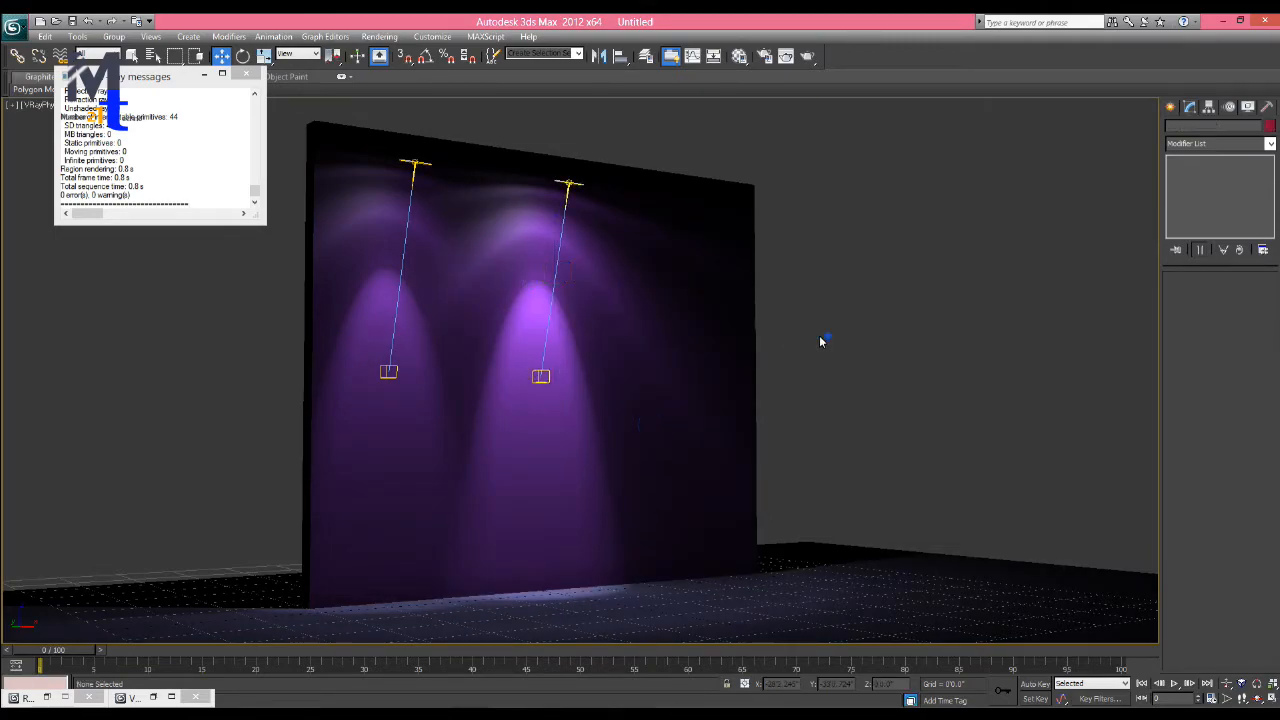
# Change the middle VRayIES light's color to a pale warm yellow.
pyautogui.hotkey('shift', 'g')
pyautogui.click(573, 190)
pyautogui.hotkey('shift', 'g')
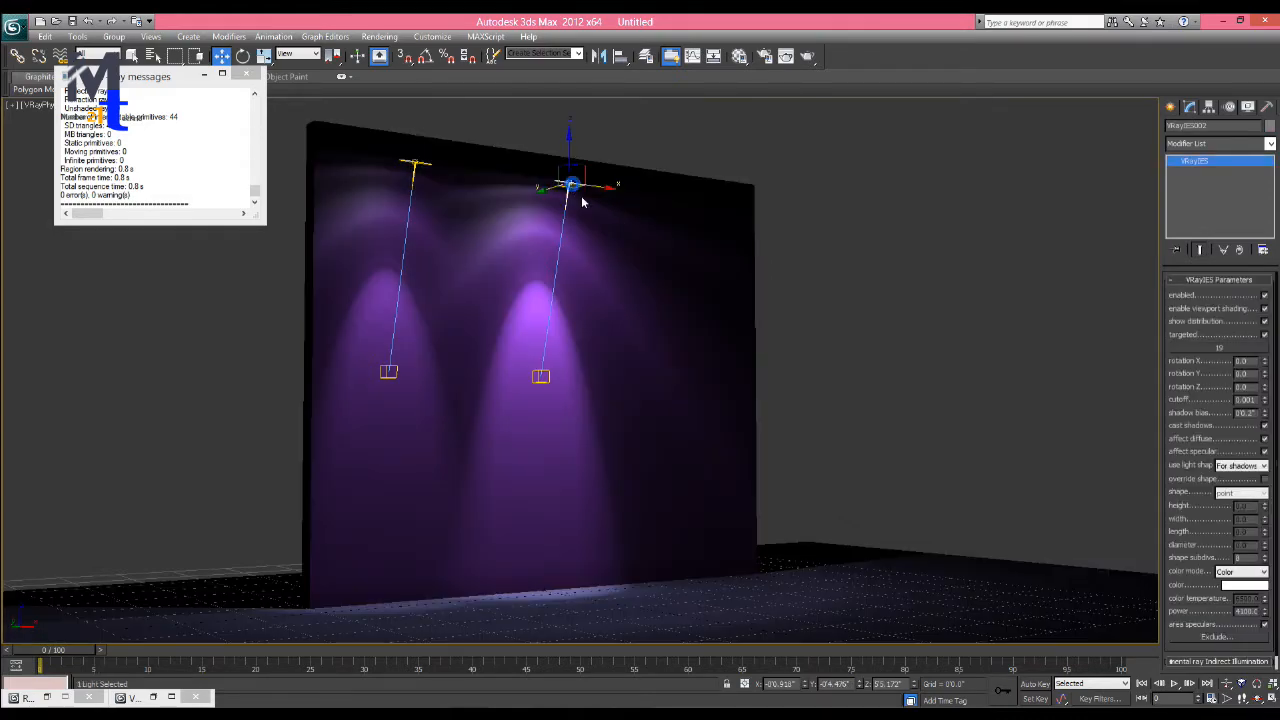
pyautogui.scroll(-1, 1208, 430)
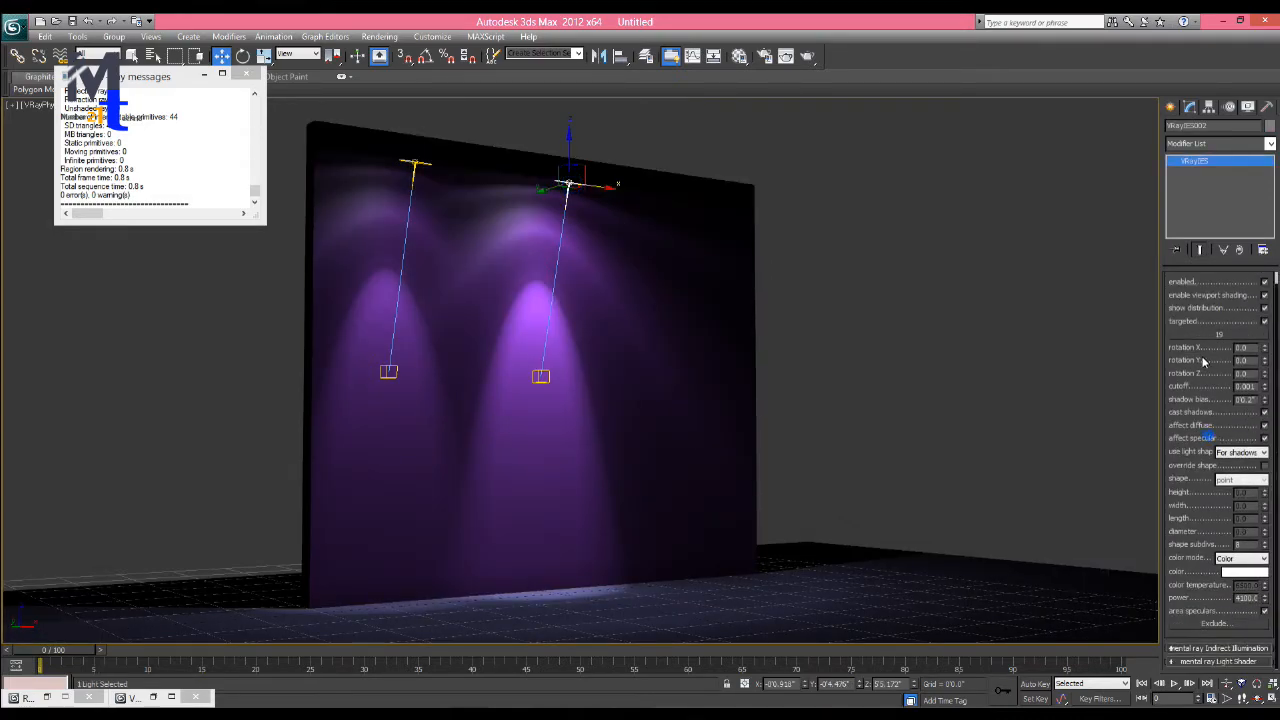
pyautogui.click(1241, 572)
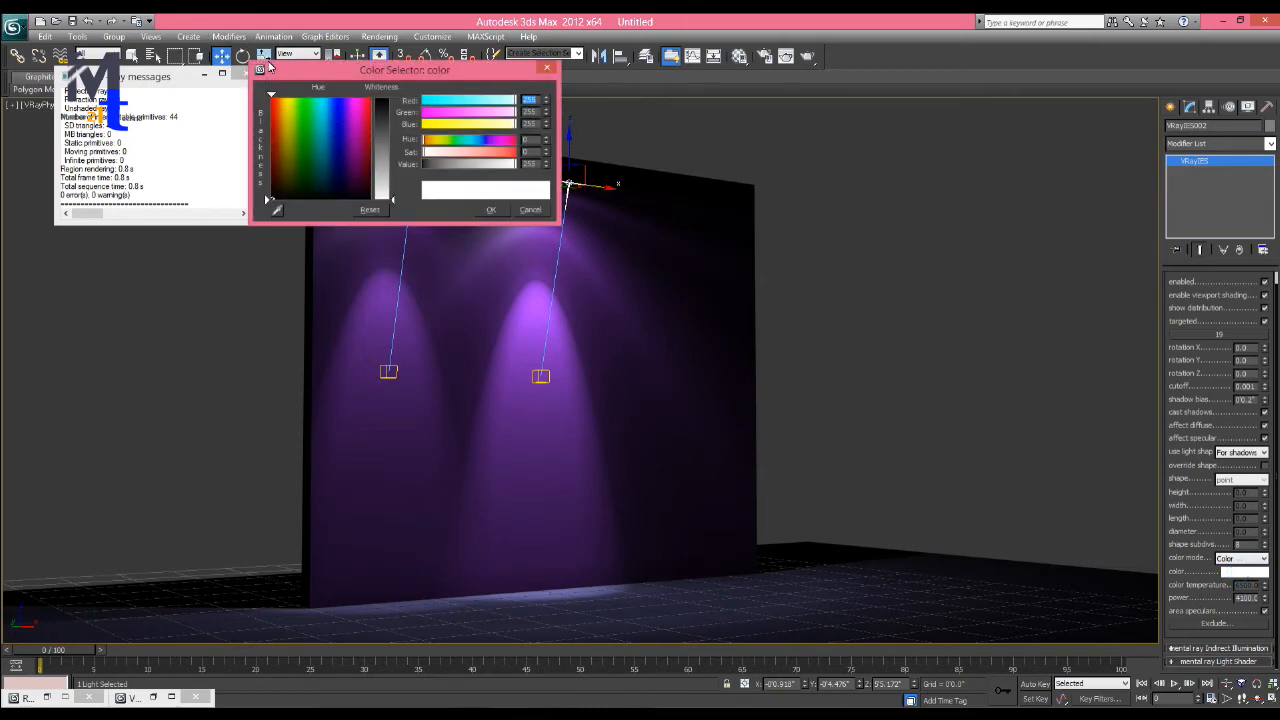
pyautogui.moveTo(290, 110); pyautogui.dragTo(285, 117)
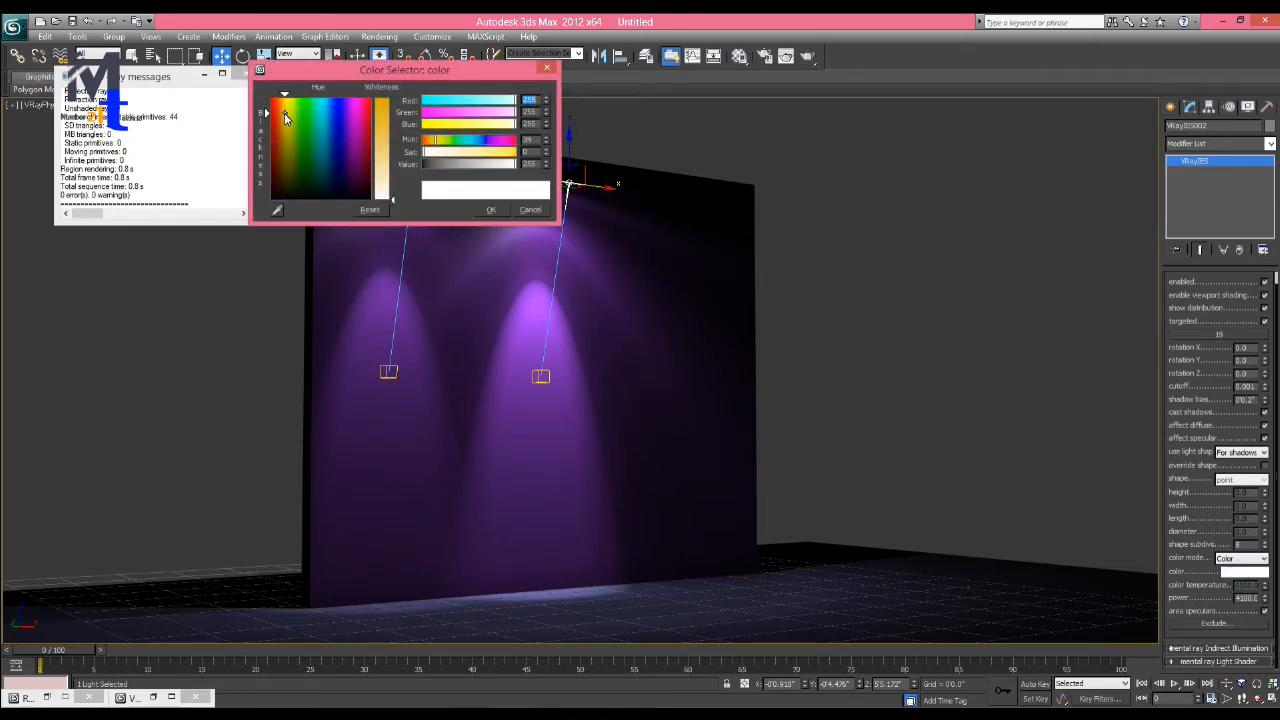
pyautogui.click(380, 150)
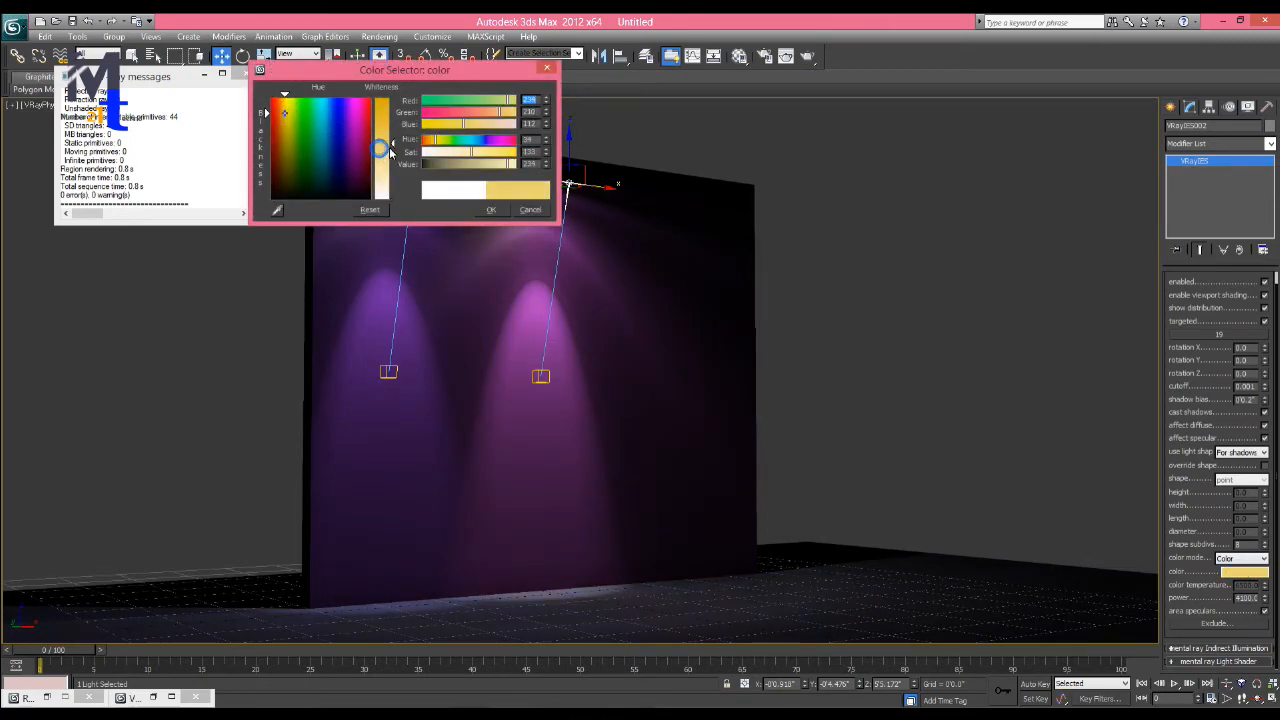
pyautogui.click(491, 210)
# Clone the middle VRayIES light together with its target as one copy at about 2'3" on X.
pyautogui.hotkey('shift', 'g')
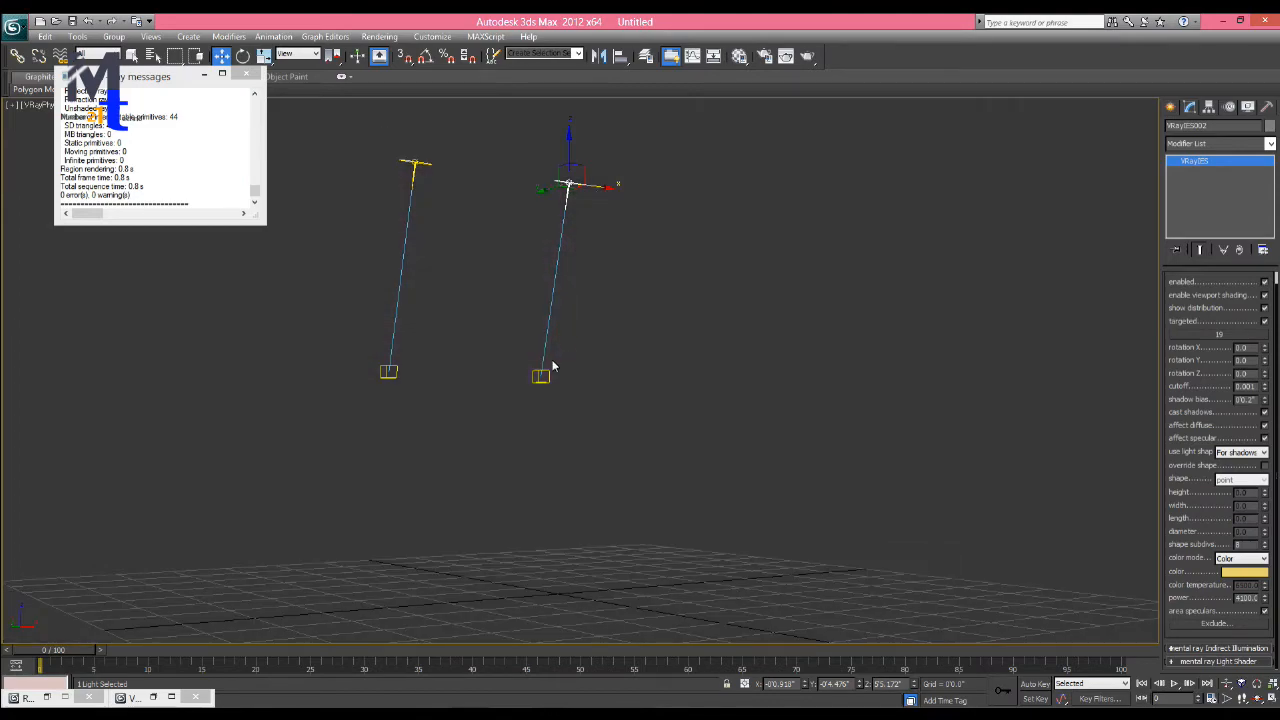
pyautogui.keyDown('ctrl'); pyautogui.click(543, 375); pyautogui.keyUp('ctrl')
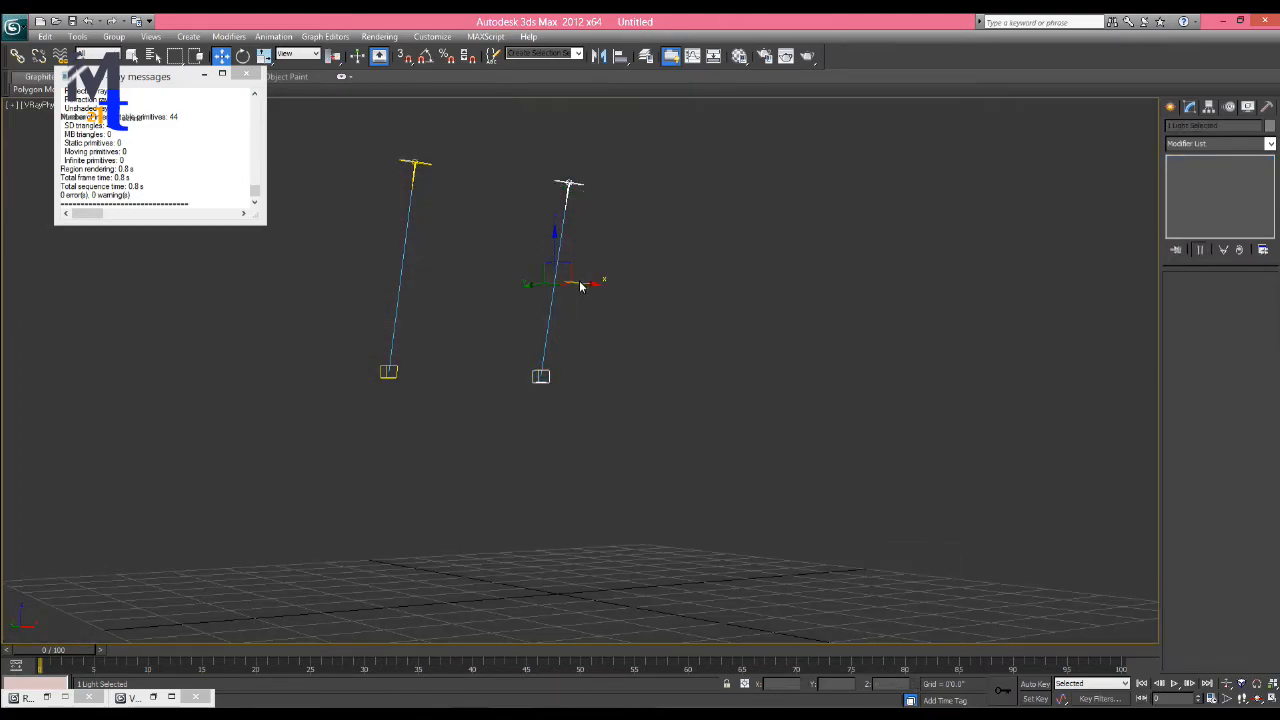
pyautogui.hotkey('shift', 'g')
pyautogui.moveTo(581, 285)
pyautogui.keyDown('shift'); pyautogui.mouseDown()
pyautogui.moveTo(689, 315)
pyautogui.moveTo(716, 337)
pyautogui.mouseUp(); pyautogui.keyUp('shift')
pyautogui.click(651, 427)
pyautogui.click(852, 336)
# Set the third VRayIES light's color to white and render the camera view.
pyautogui.click(703, 203)
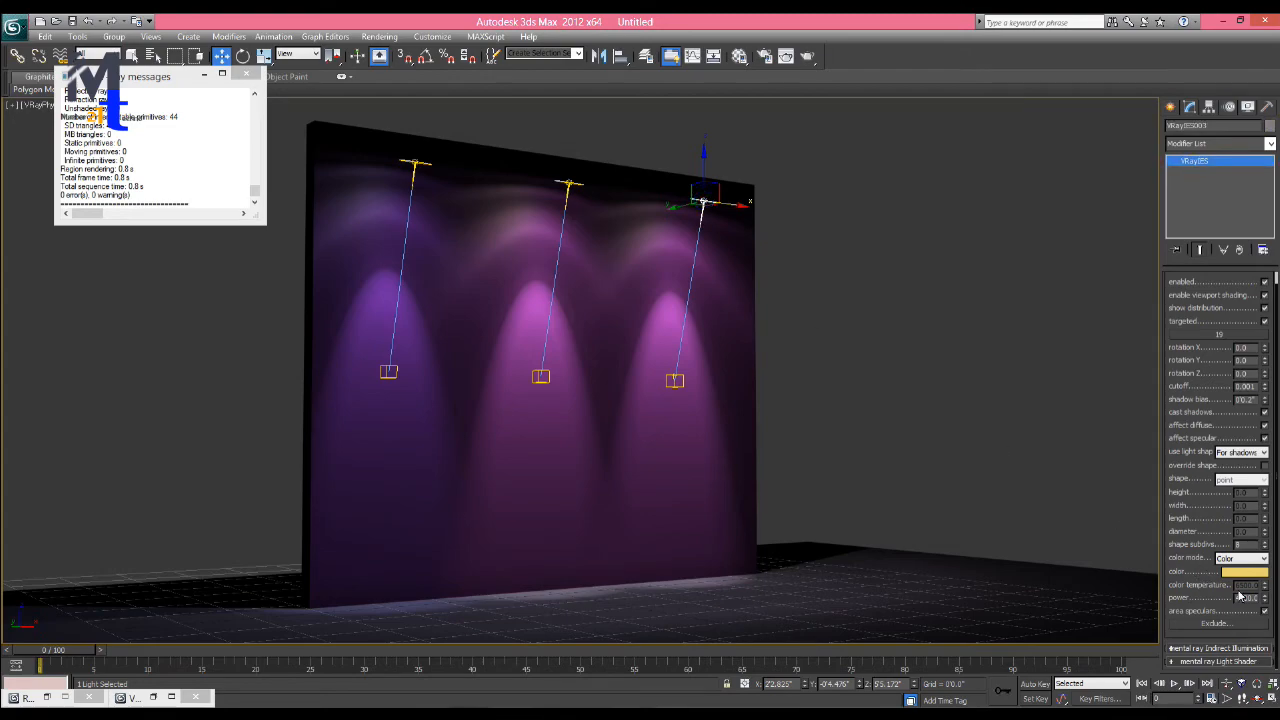
pyautogui.click(1240, 577)
pyautogui.moveTo(396, 178); pyautogui.dragTo(394, 204)
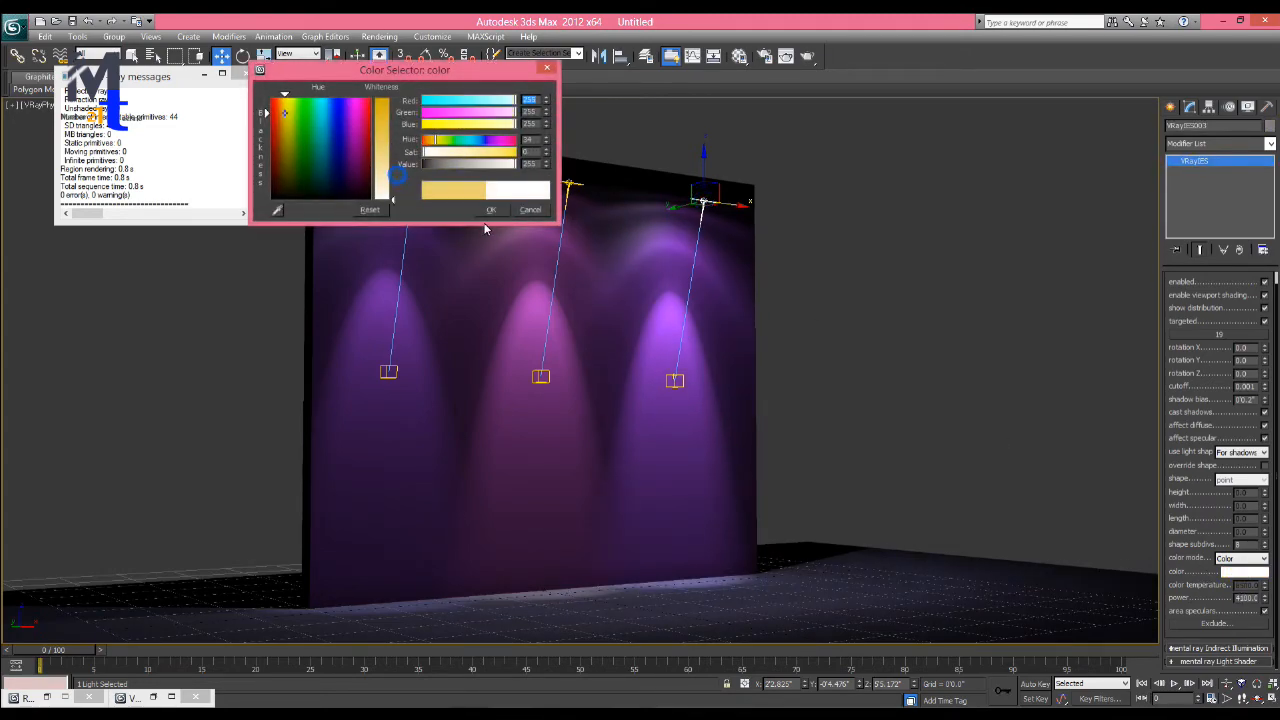
pyautogui.click(495, 211)
pyautogui.hotkey('shift', 'q')
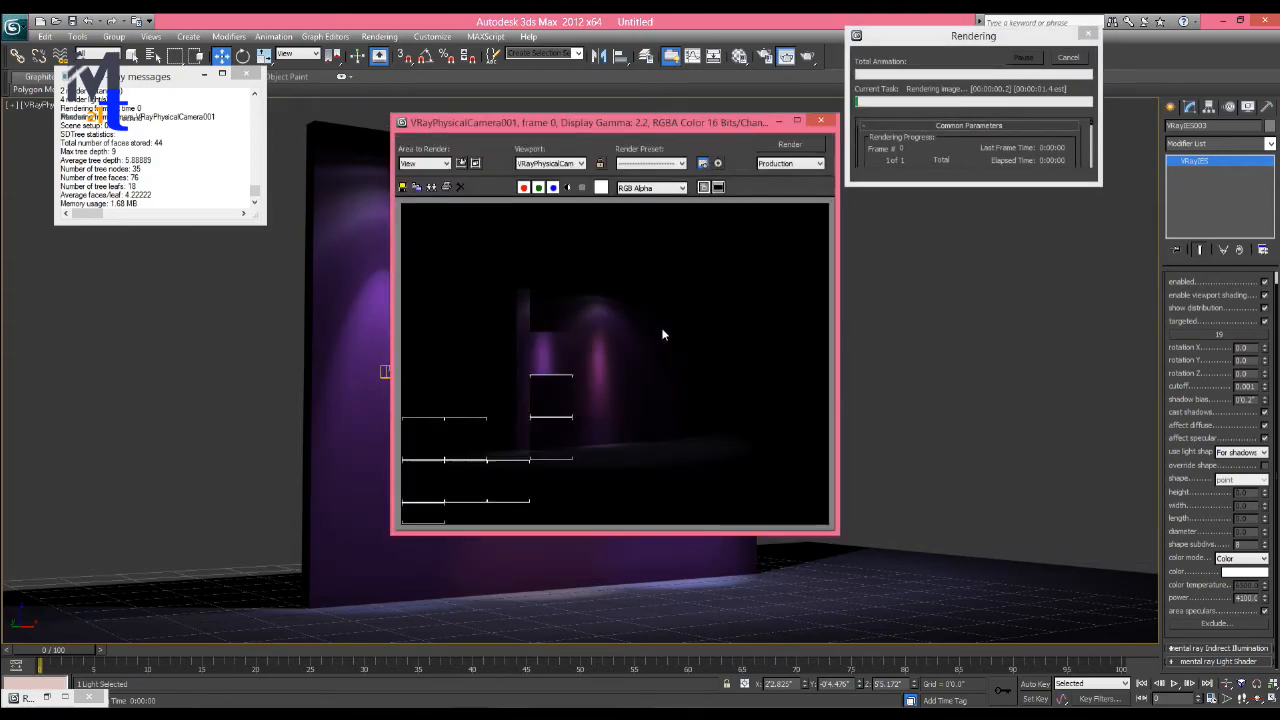
pyautogui.click(779, 120)
pyautogui.click(954, 319)
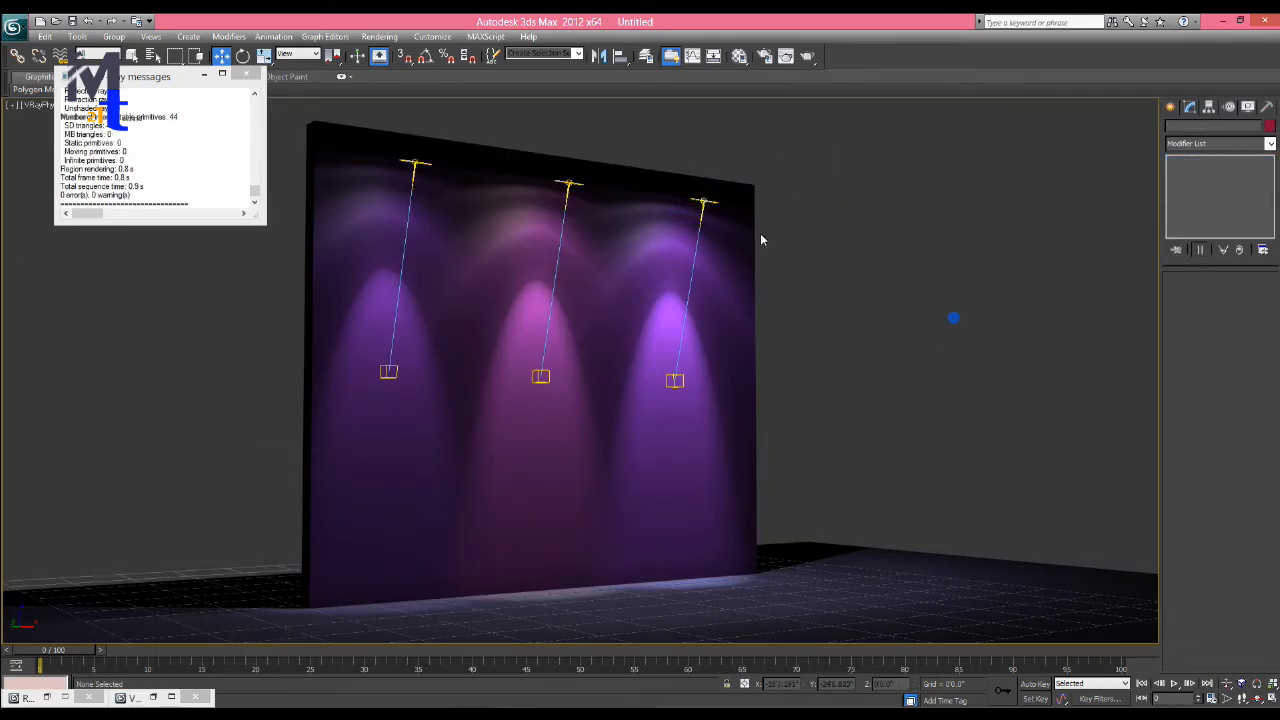
# Set the right-hand VRayIES light's power to 15000 and render the camera view.
pyautogui.click(703, 205)
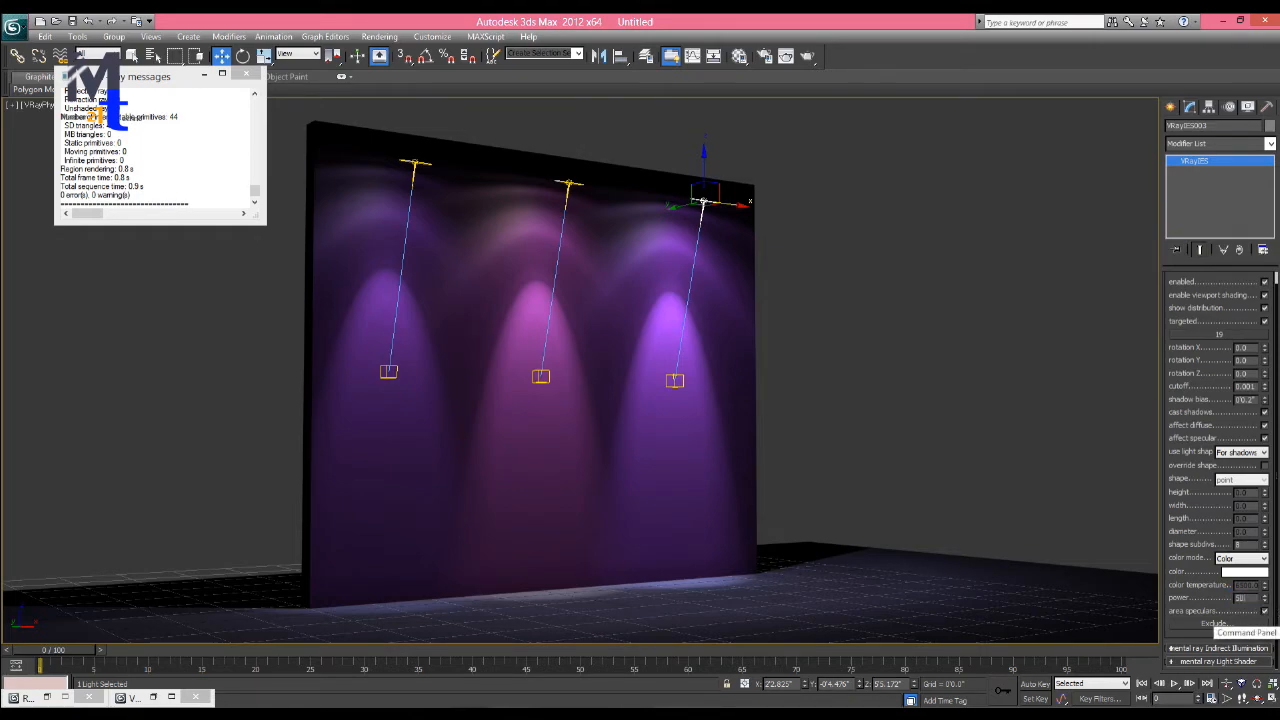
pyautogui.press('Return')
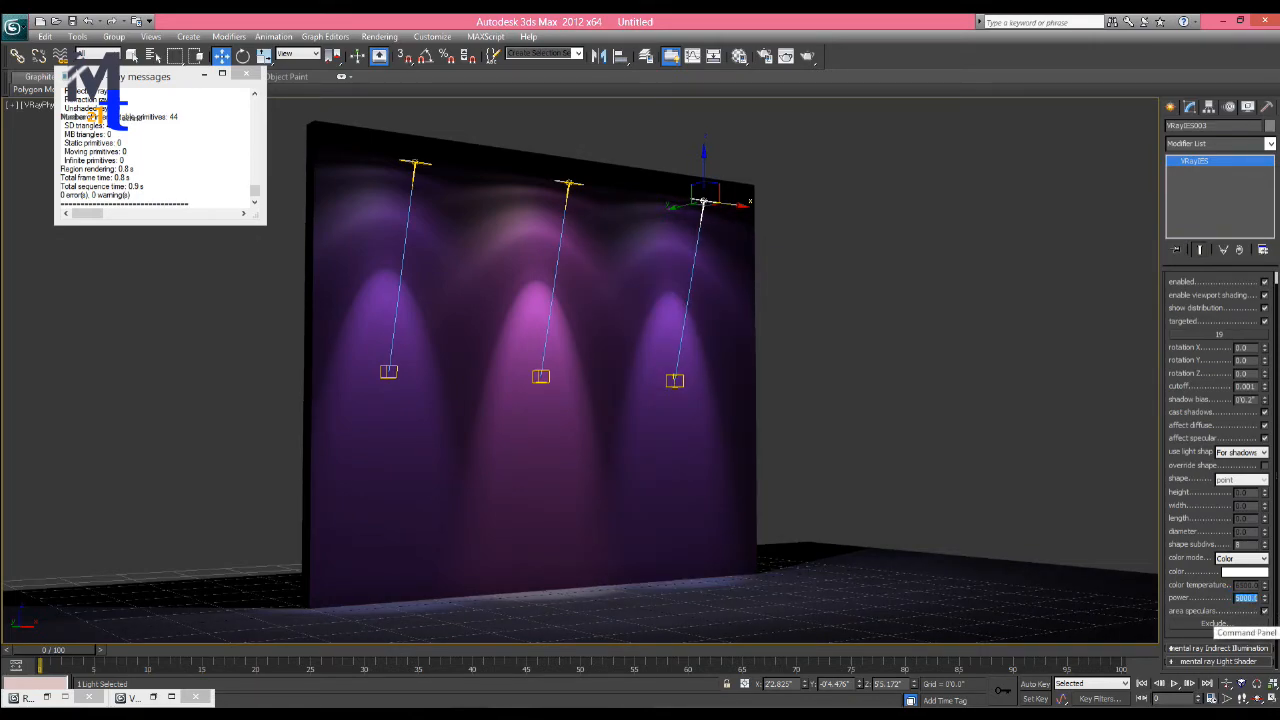
pyautogui.write('15000')
pyautogui.press('Return')
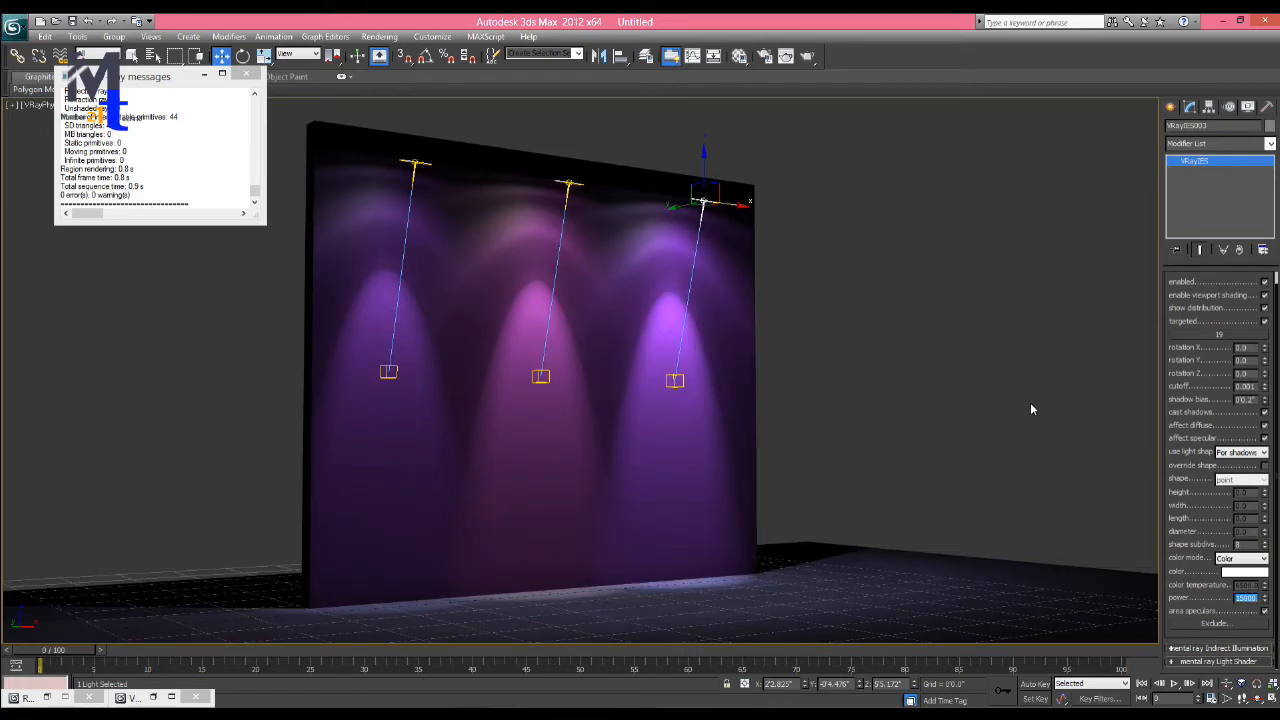
pyautogui.hotkey('shift', 'q')
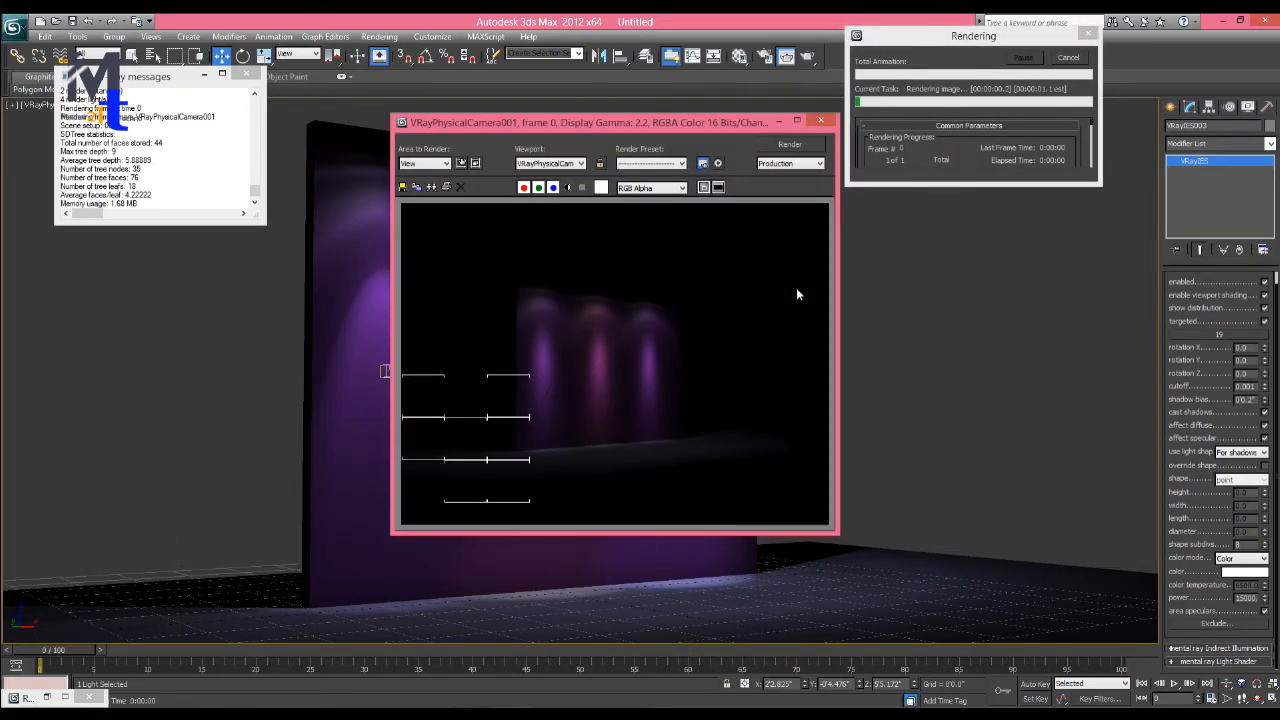
pyautogui.click(819, 121)
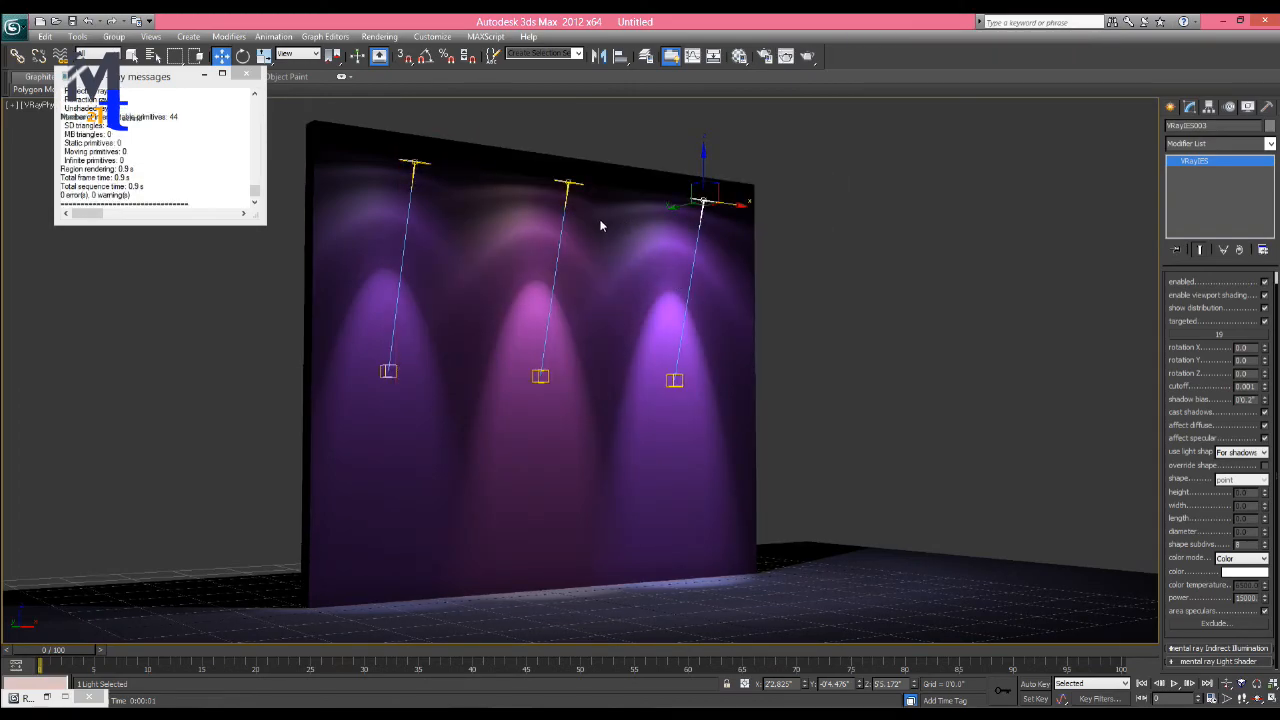
# Set the power of the middle and left-hand VRayIES lights to 15000.
pyautogui.click(568, 187)
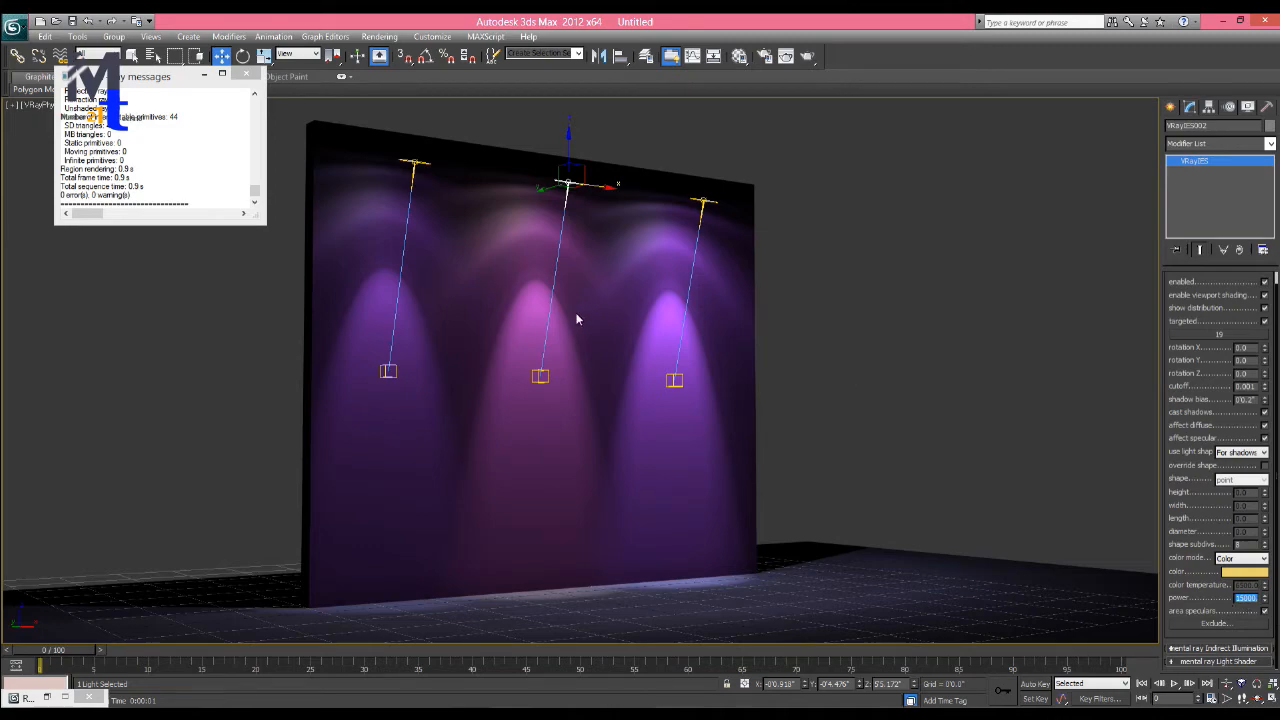
pyautogui.hotkey('shift', 'q')
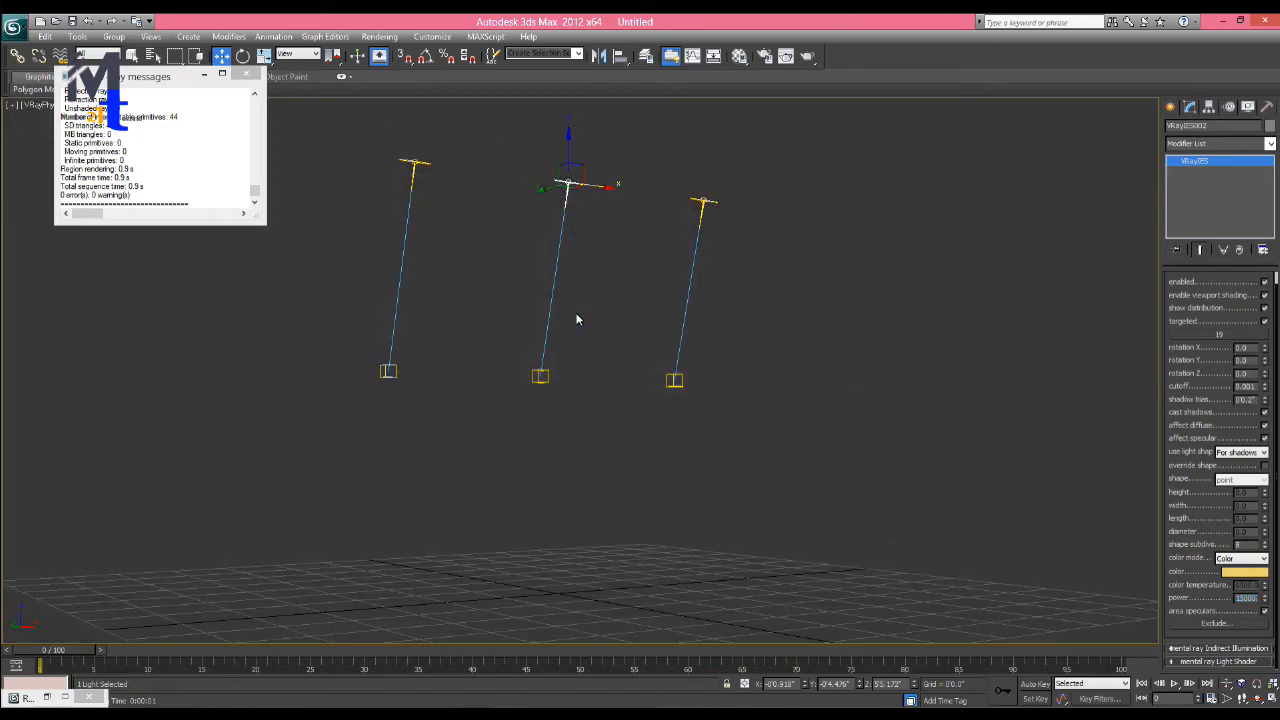
pyautogui.click(415, 170)
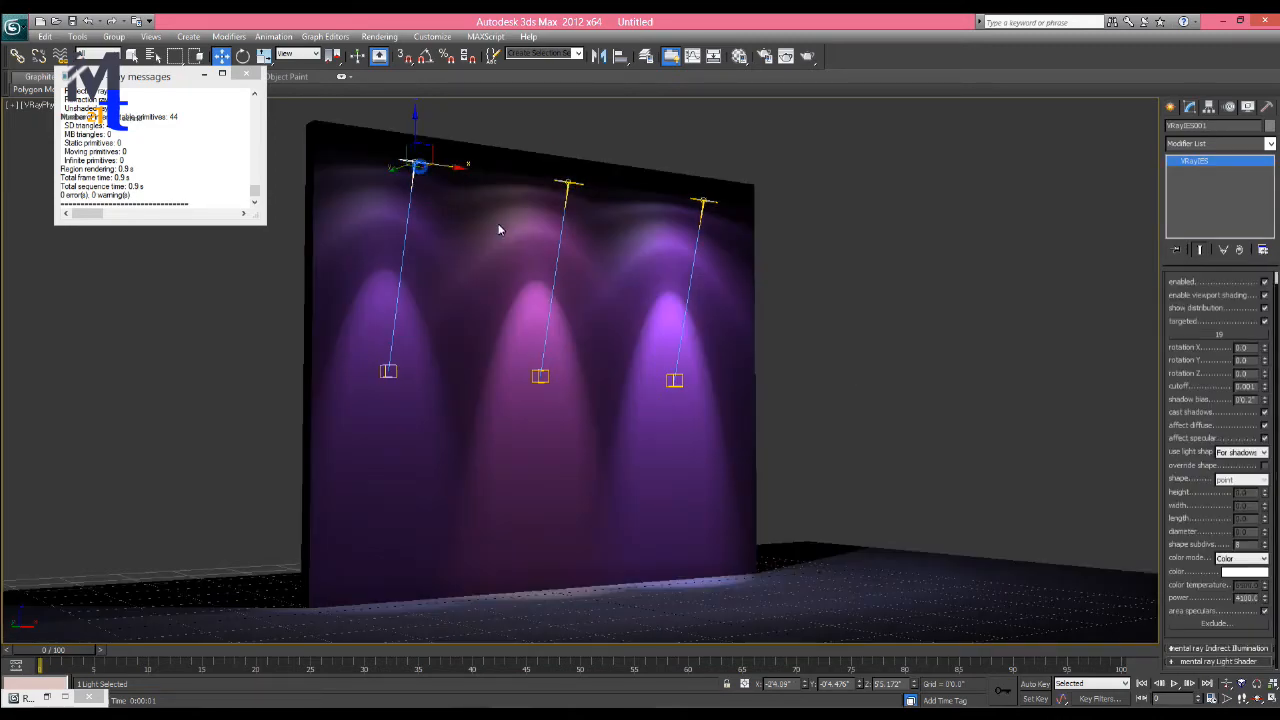
pyautogui.click(1243, 600)
pyautogui.write('15000')
pyautogui.press('Return')
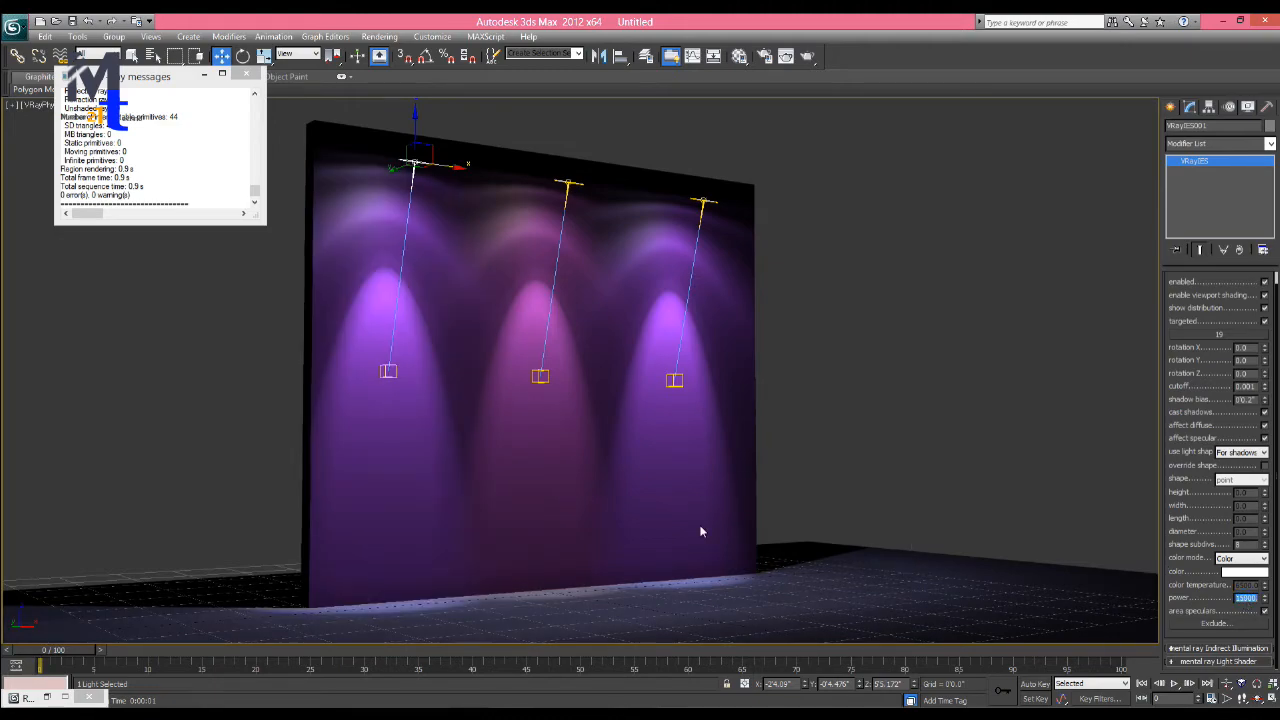
# Render the camera view with all three VRayIES lights and minimize the rendered frame.
pyautogui.hotkey('shift', 'q')
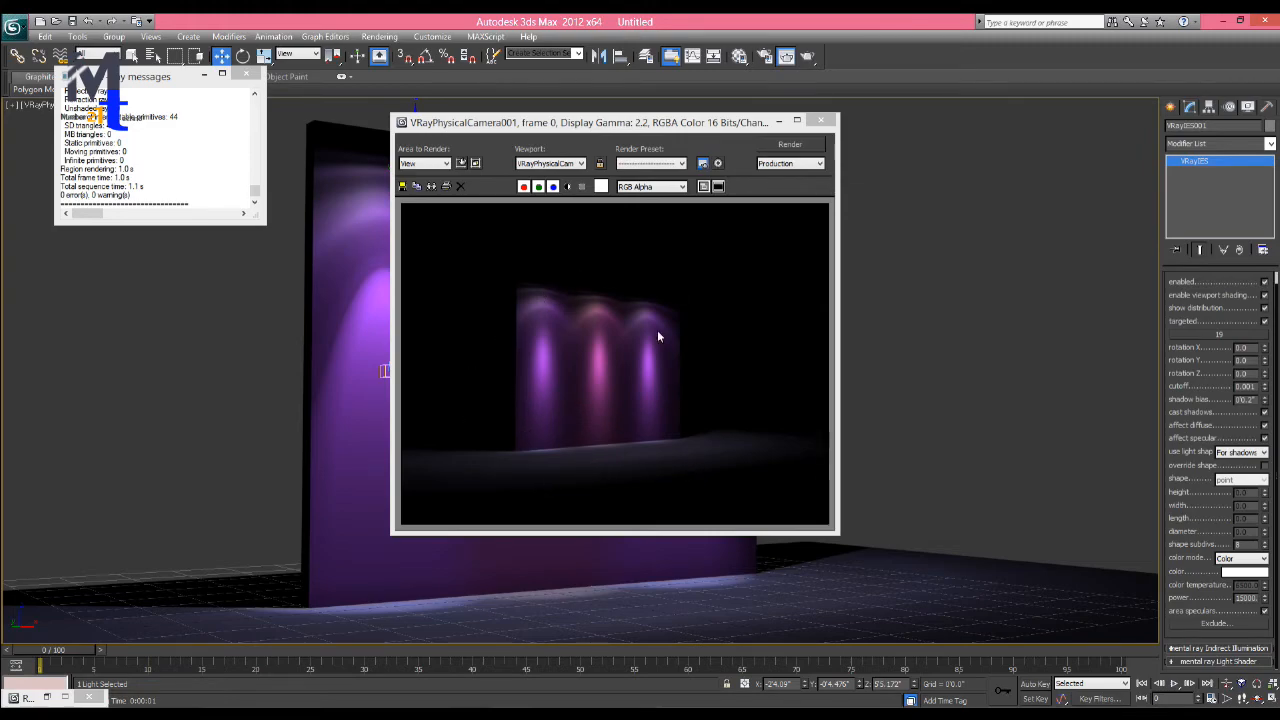
pyautogui.click(581, 348)
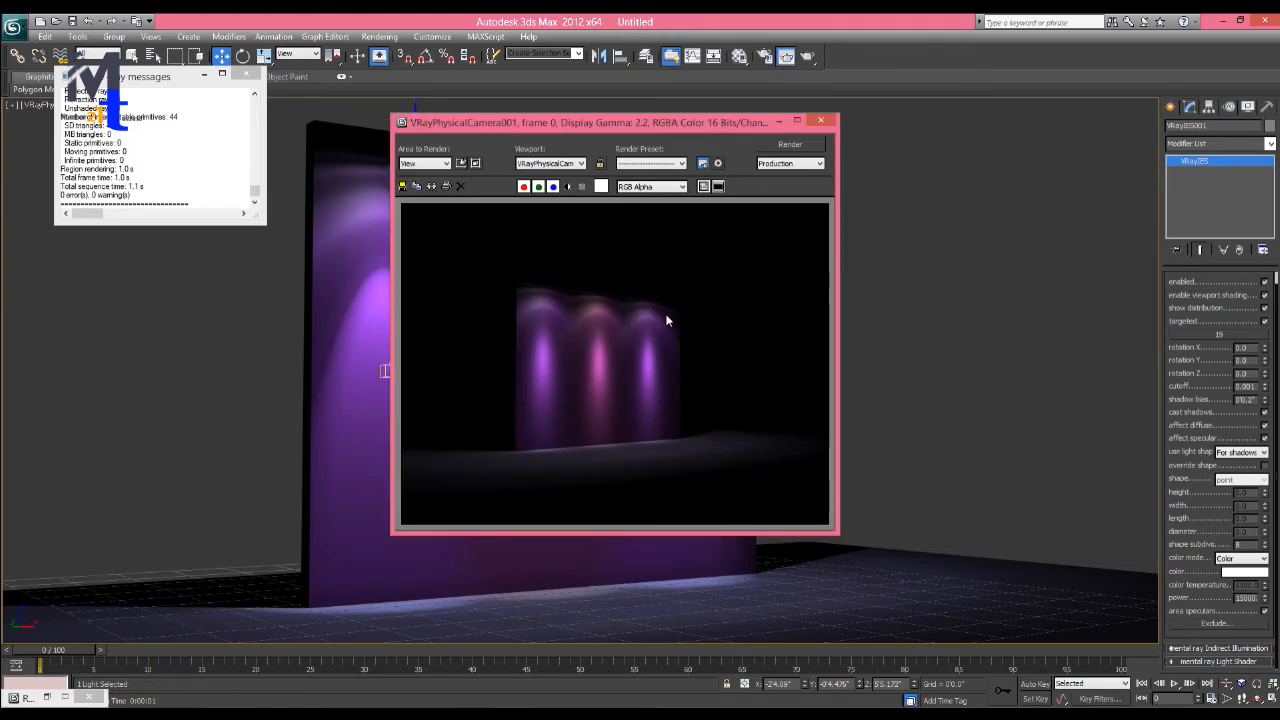
pyautogui.click(781, 122)
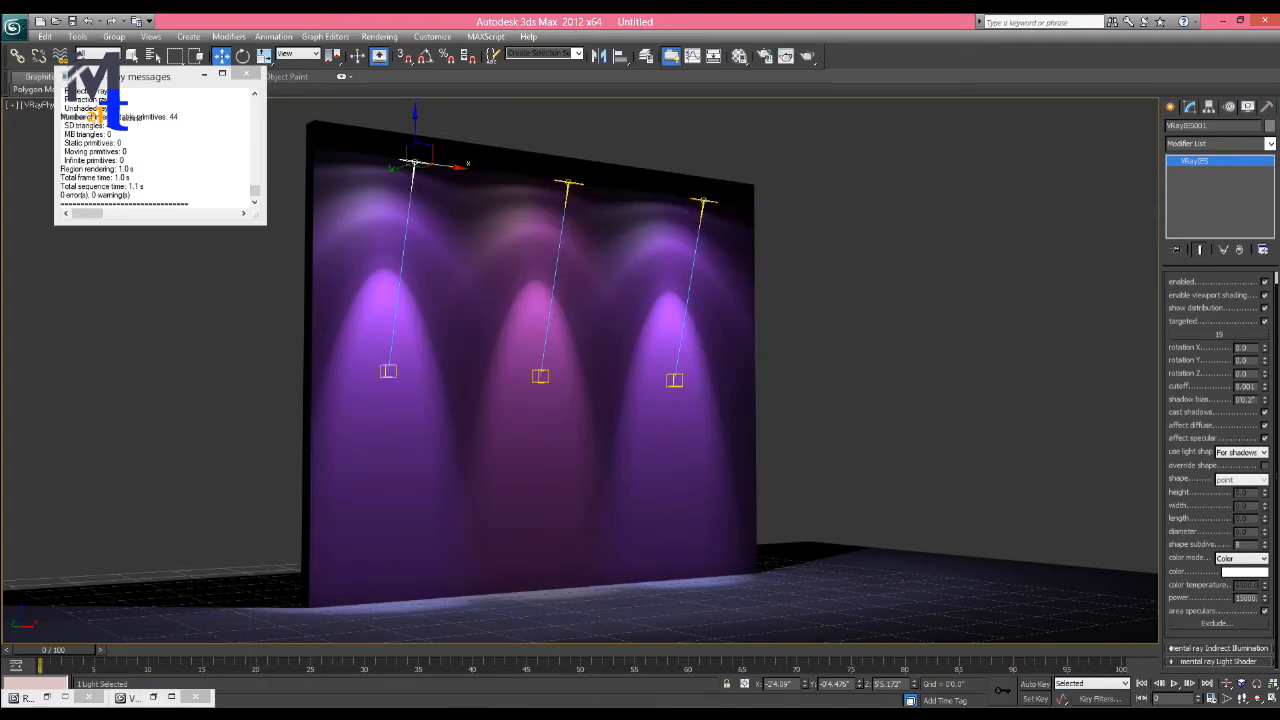
# Switch to Notepad and replace the existing text with "Thanks 4 watching and more videos upcoming".
pyautogui.hotkey('alt', 'Tab')
pyautogui.hotkey('ctrl', 'a')
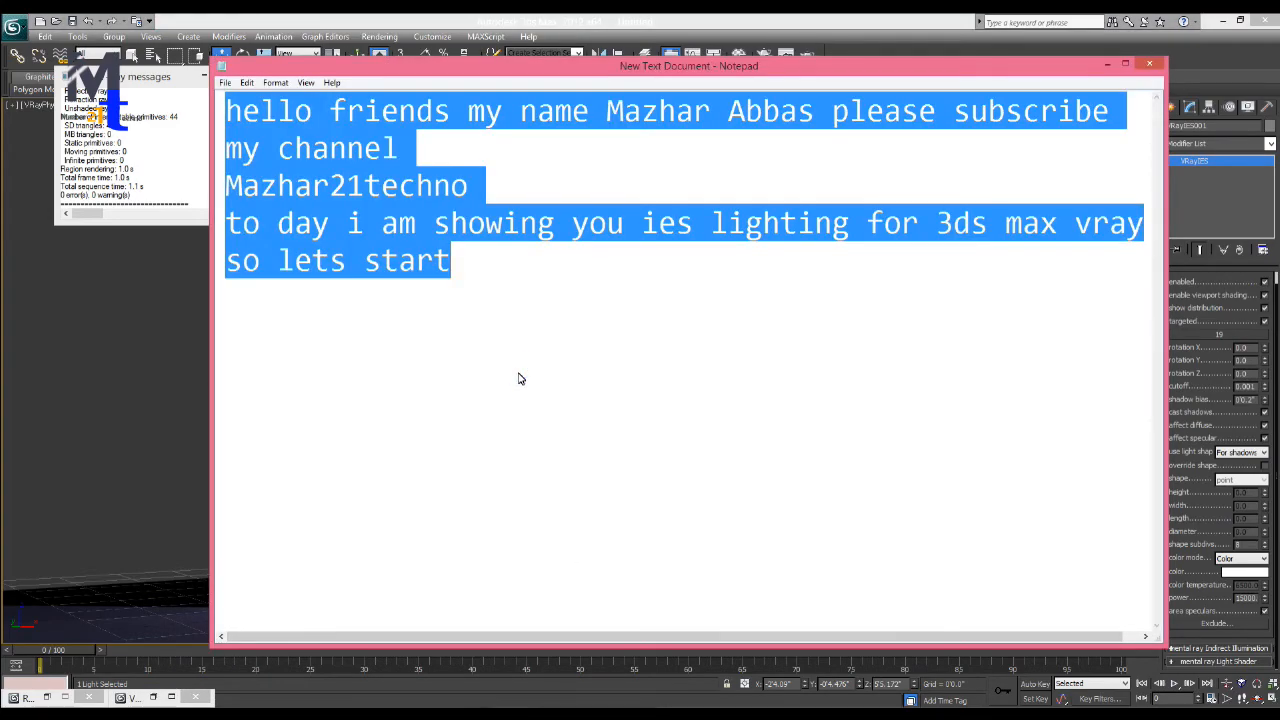
pyautogui.write('Tha')
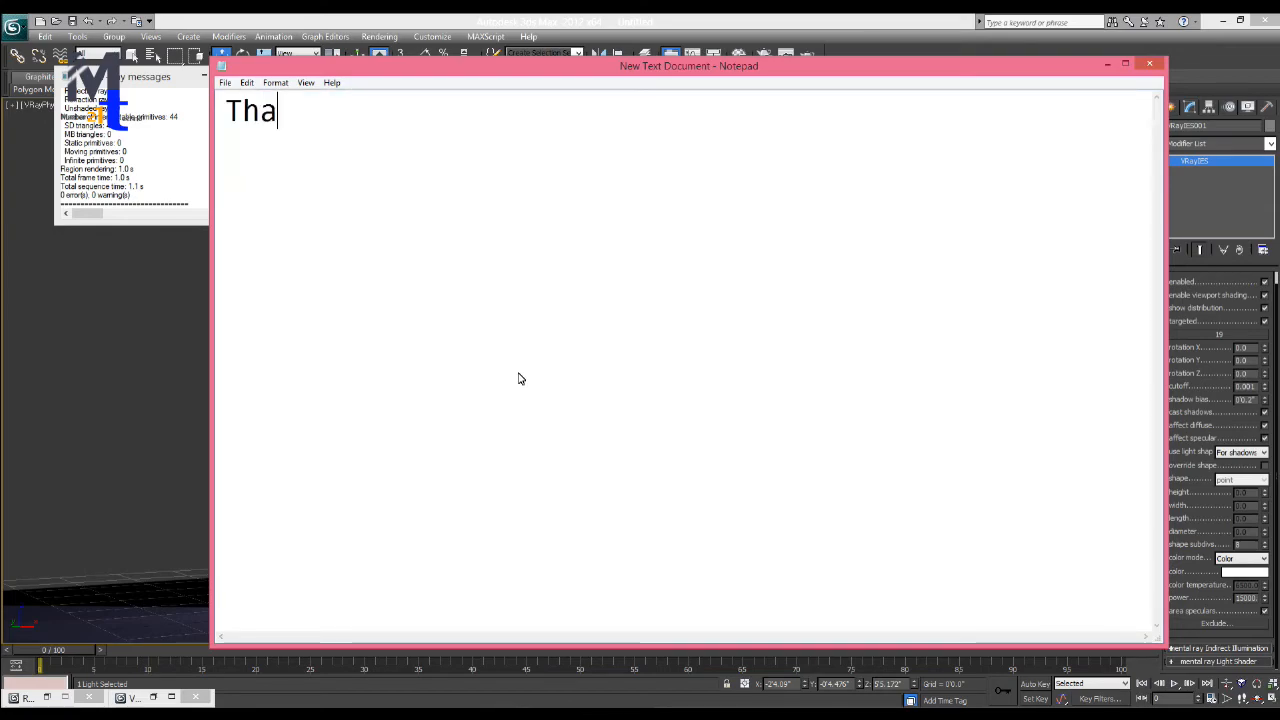
pyautogui.write('nks 4 ')
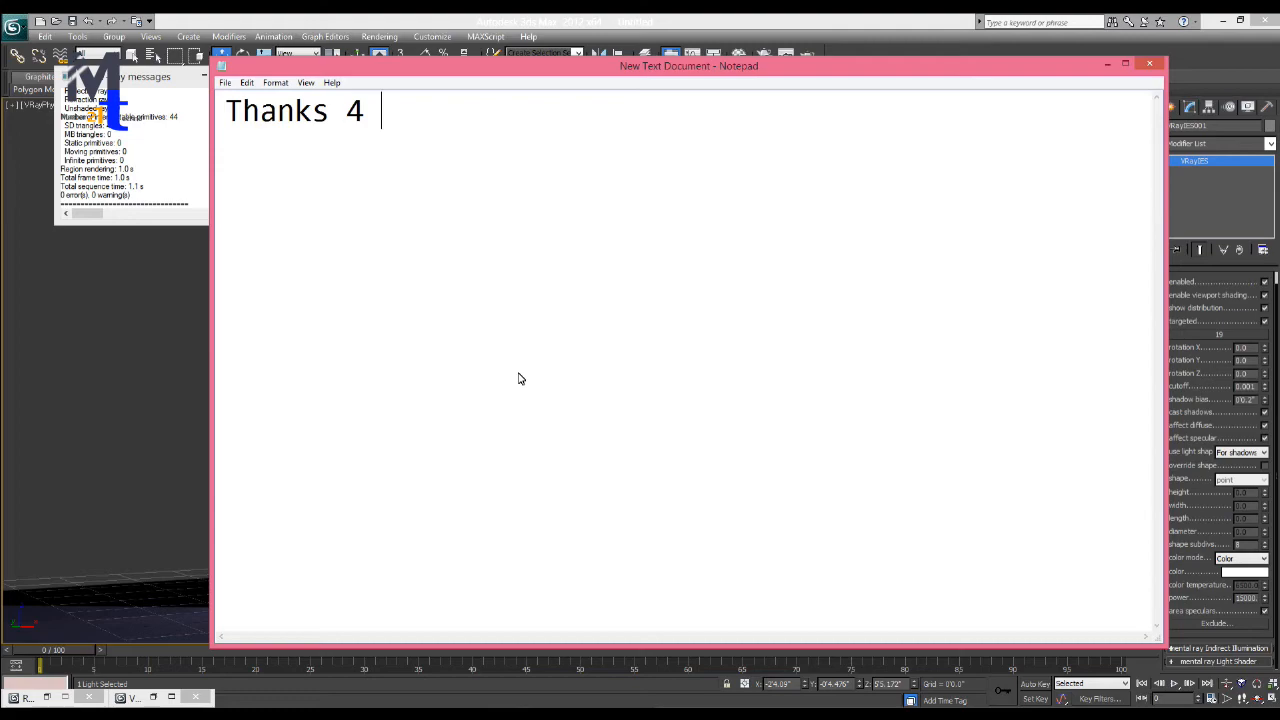
pyautogui.write('watching ')
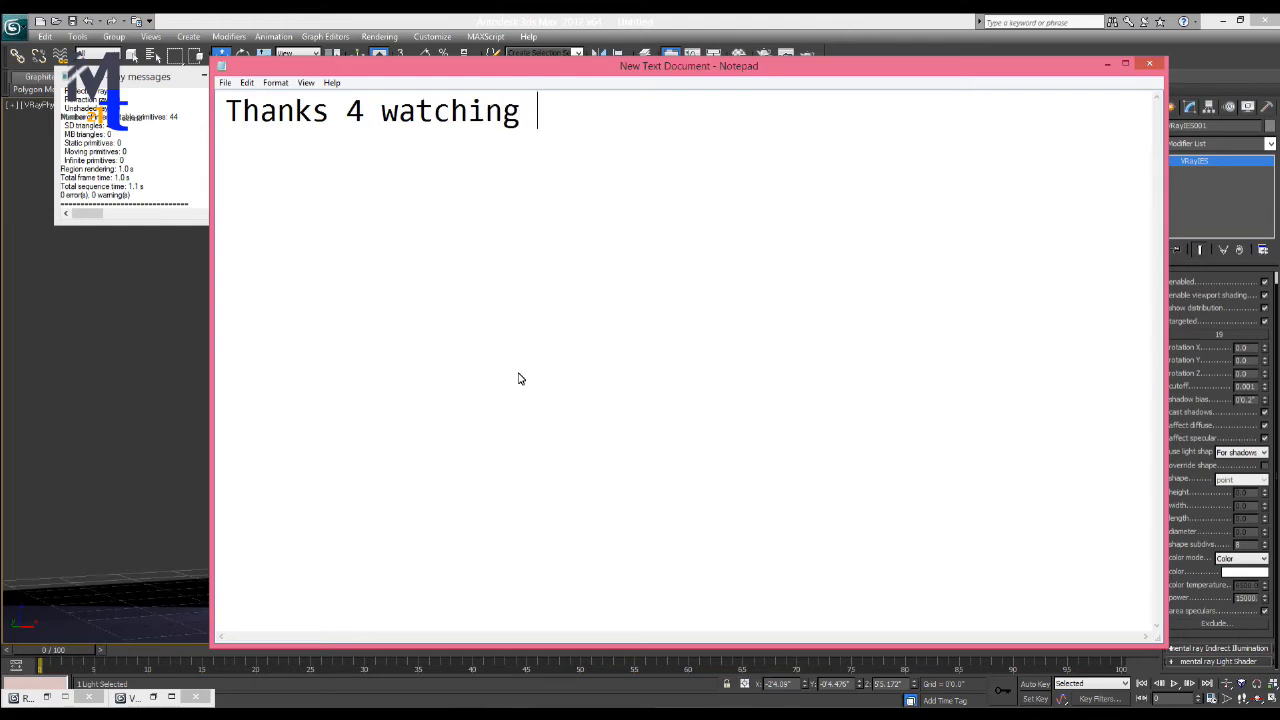
pyautogui.write('and mo')
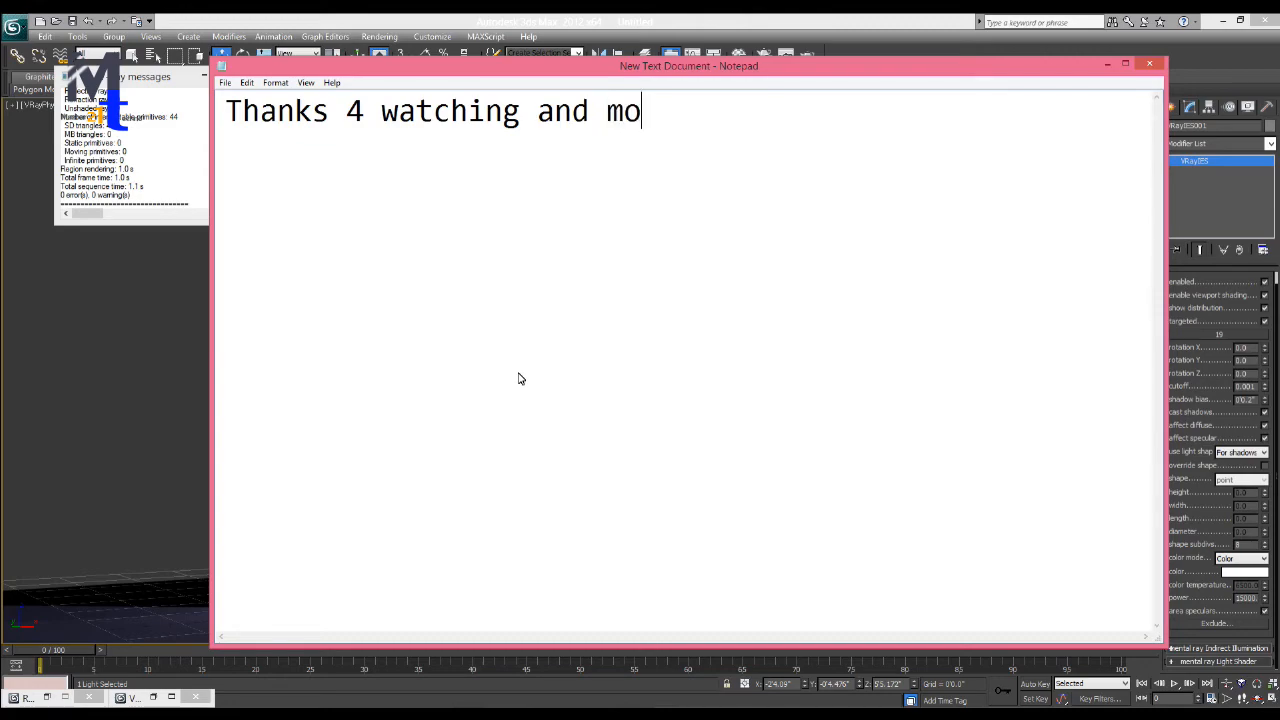
pyautogui.write('re videos ')
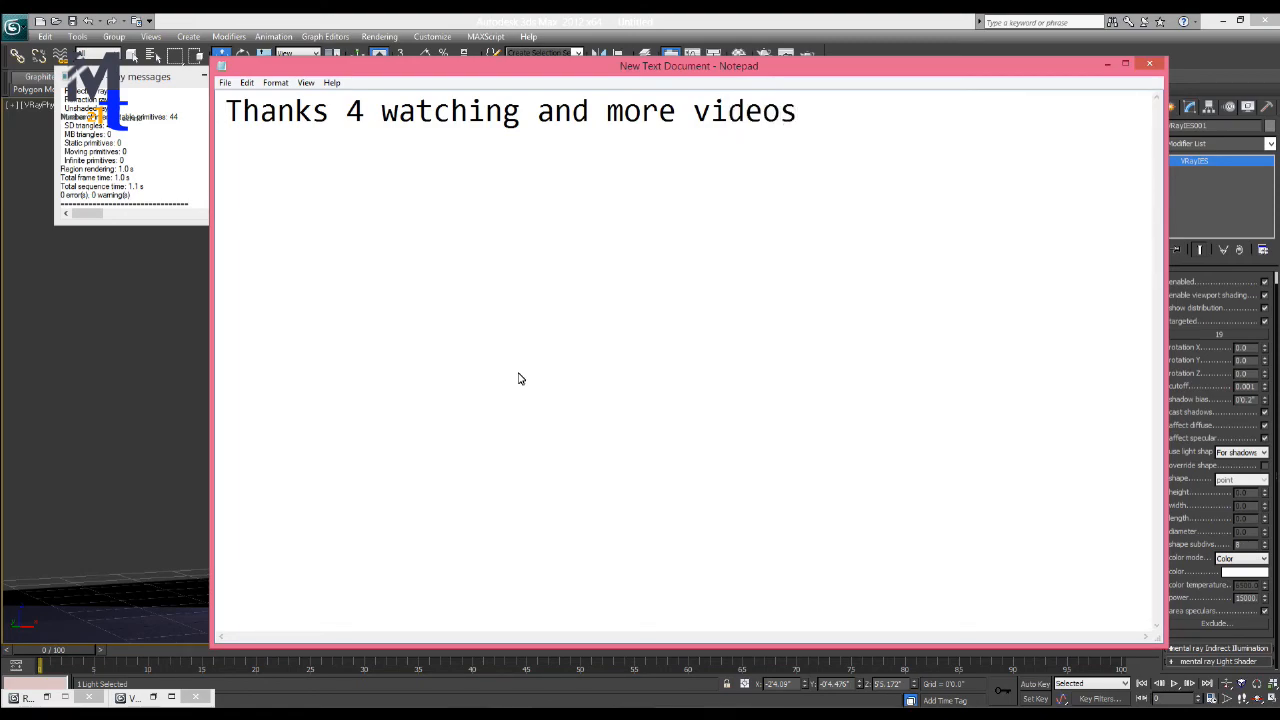
pyautogui.write('upc')
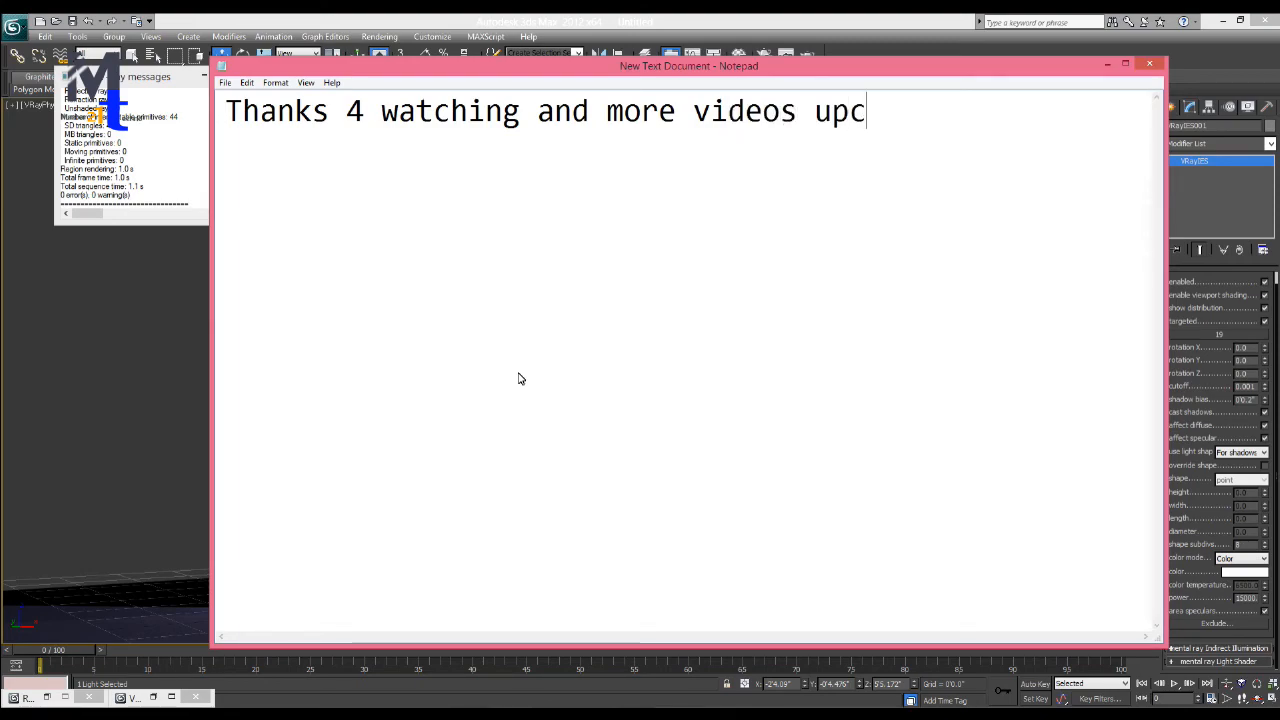
pyautogui.write('oming')
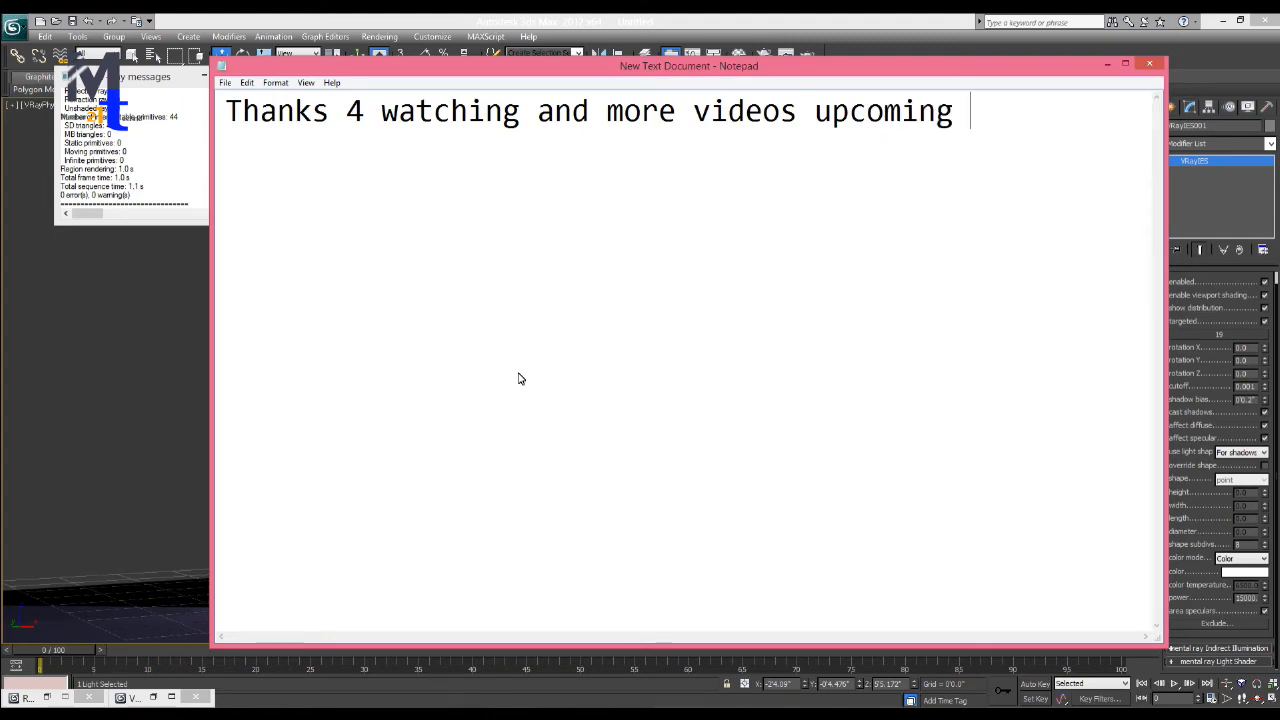
# Add a second line reading "intresting tutorial" and minimize Notepad to return to 3ds Max.
pyautogui.press('Return')
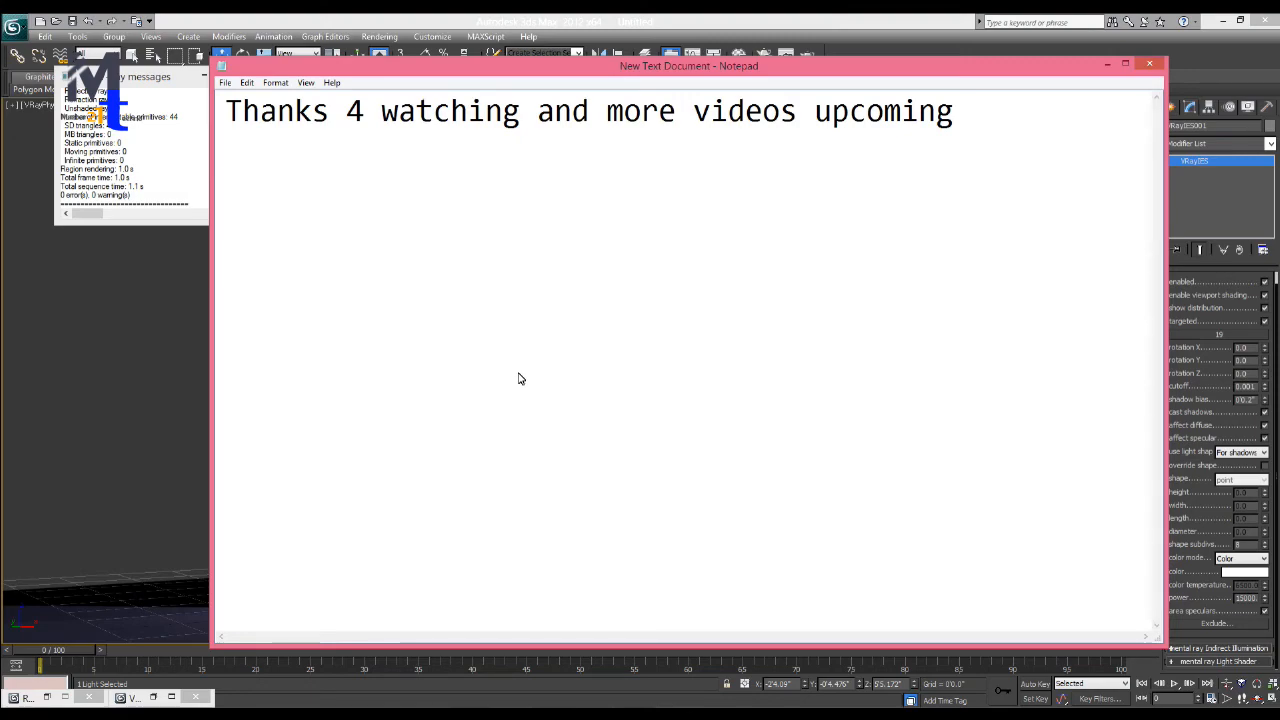
pyautogui.write('u')
pyautogui.press('BackSpace')
pyautogui.write('intresting ')
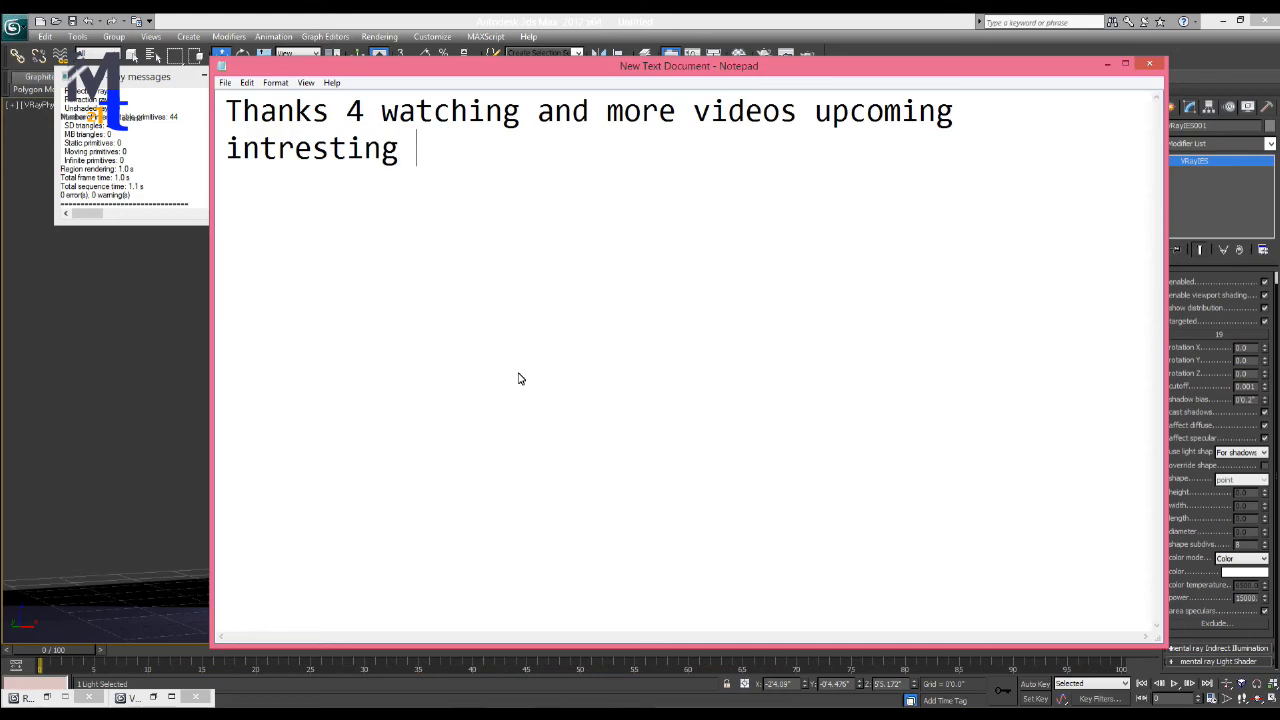
pyautogui.write('tutorail')
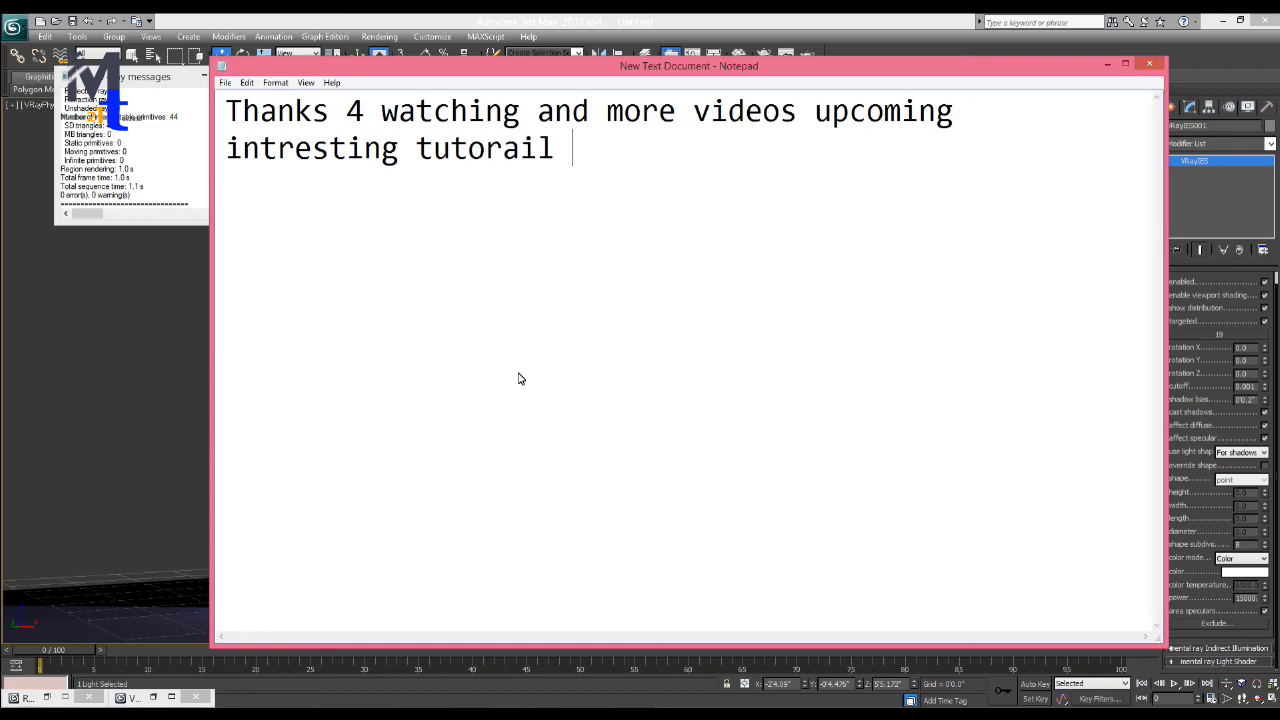
pyautogui.press('BackSpace')
pyautogui.press('BackSpace')
pyautogui.press('BackSpace')
pyautogui.write('ial')
pyautogui.click(1107, 66)
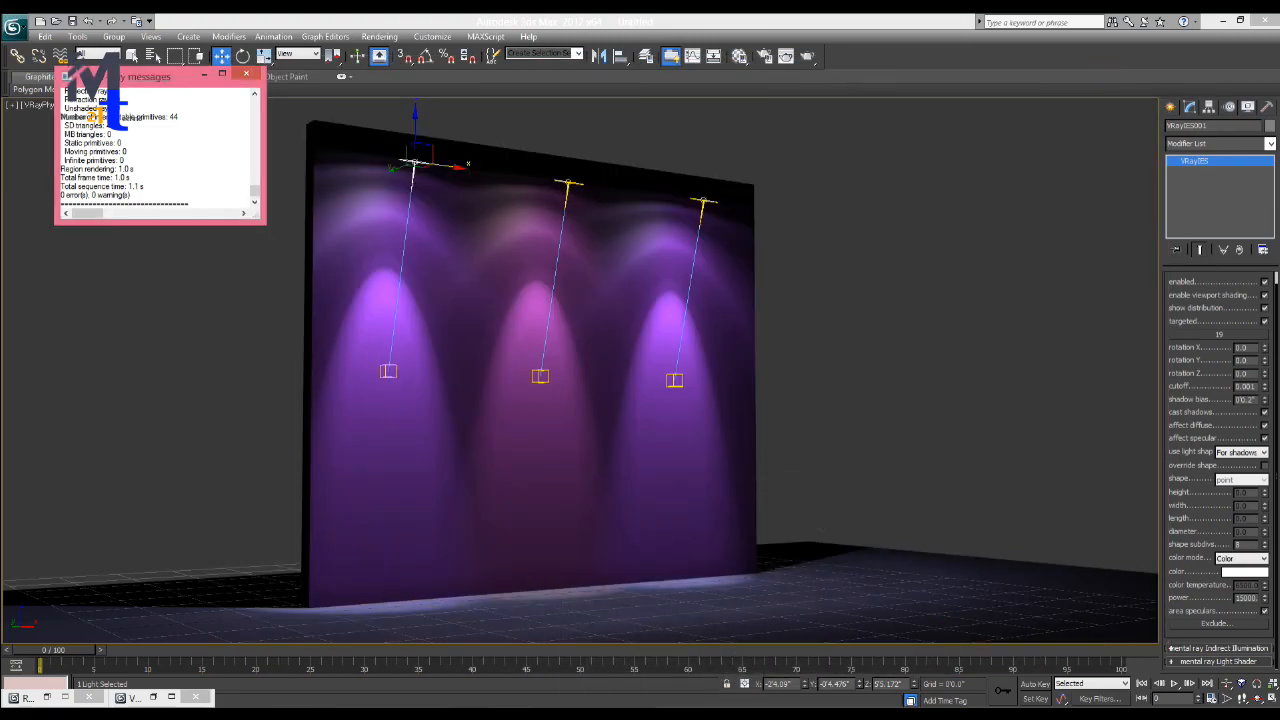